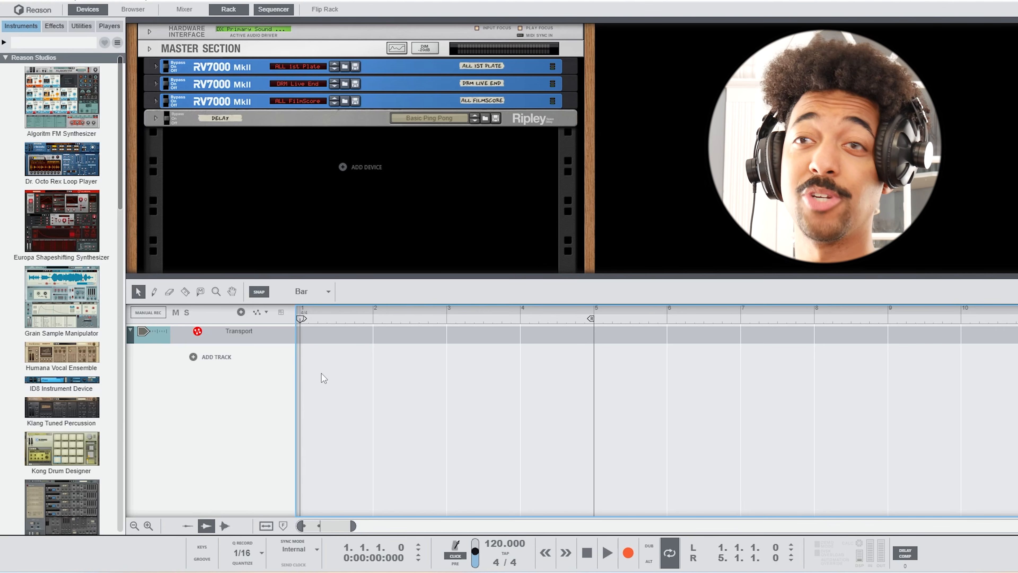
Step: Add a Redrum Drum Computer to the rack as a new instrument track
{"action": "scroll", "coordinate": [71, 328], "scroll_direction": "down", "scroll_amount": 10}
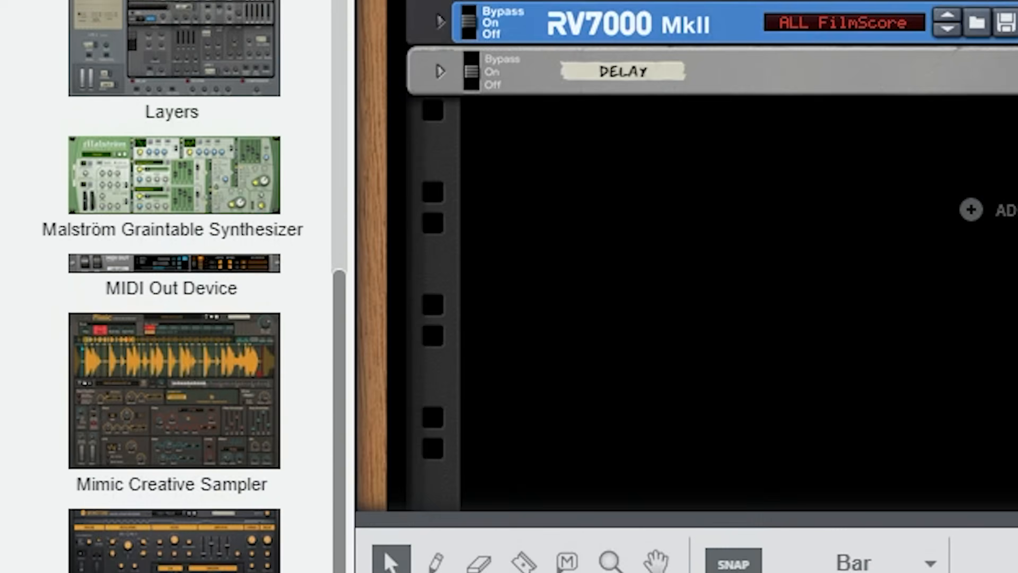
{"action": "scroll", "coordinate": [200, 518], "scroll_direction": "down", "scroll_amount": 8}
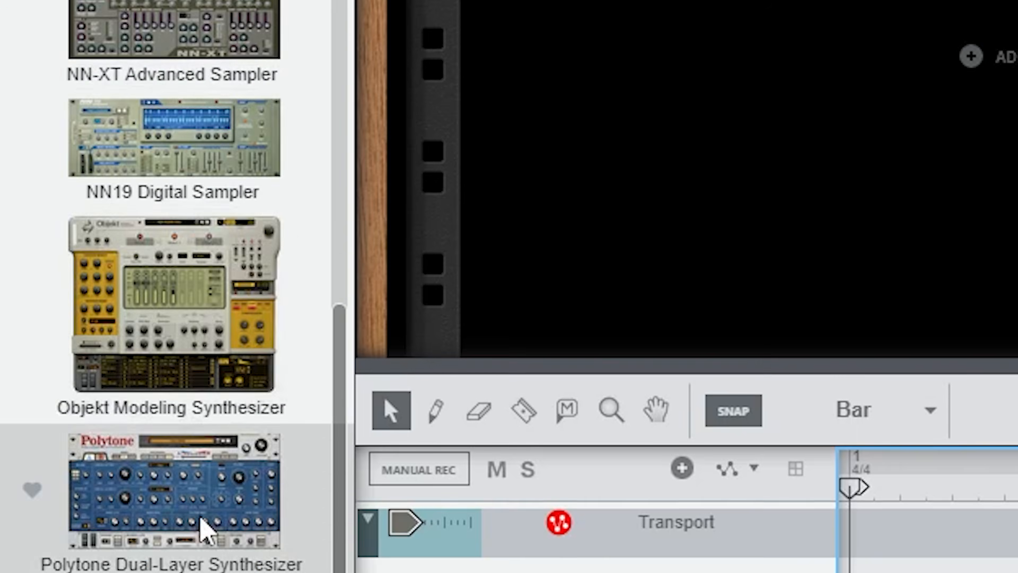
{"action": "scroll", "coordinate": [200, 394], "scroll_direction": "up", "scroll_amount": 1}
{"action": "left_click_drag", "start_coordinate": [172, 315], "coordinate": [518, 541]}
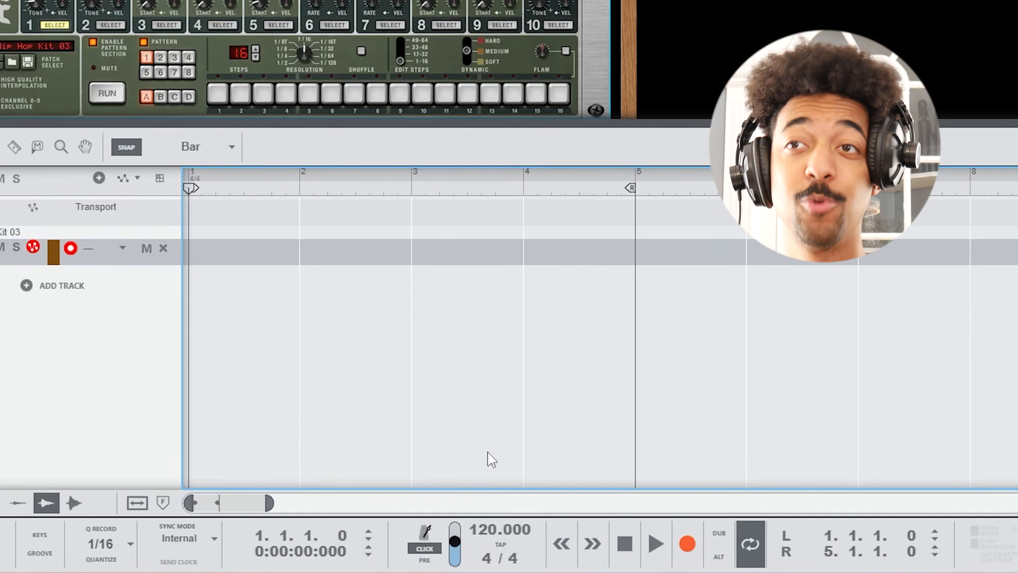
Step: Set the song tempo to 80 BPM
{"action": "type", "text": "80"}
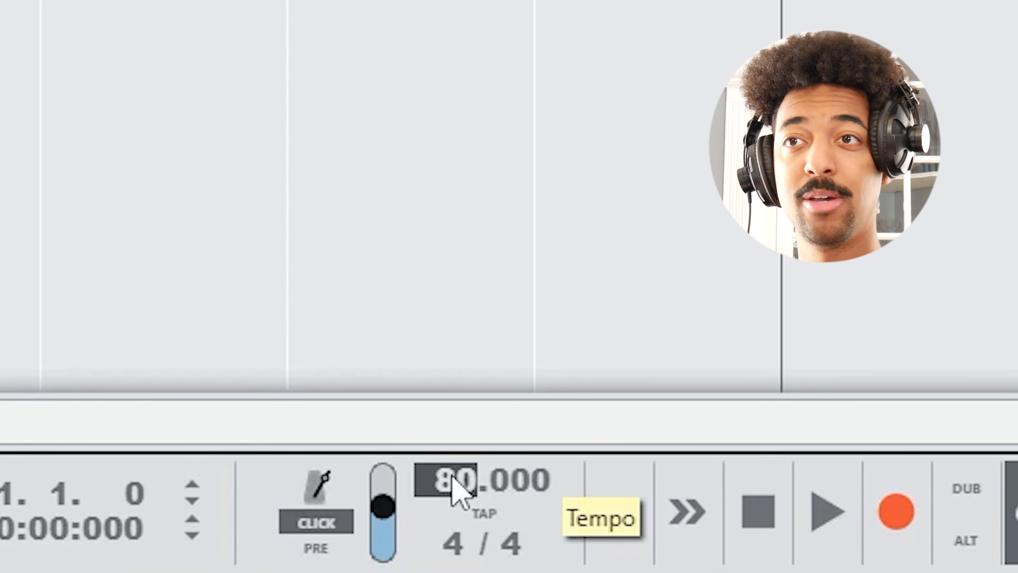
{"action": "key", "text": "Return"}
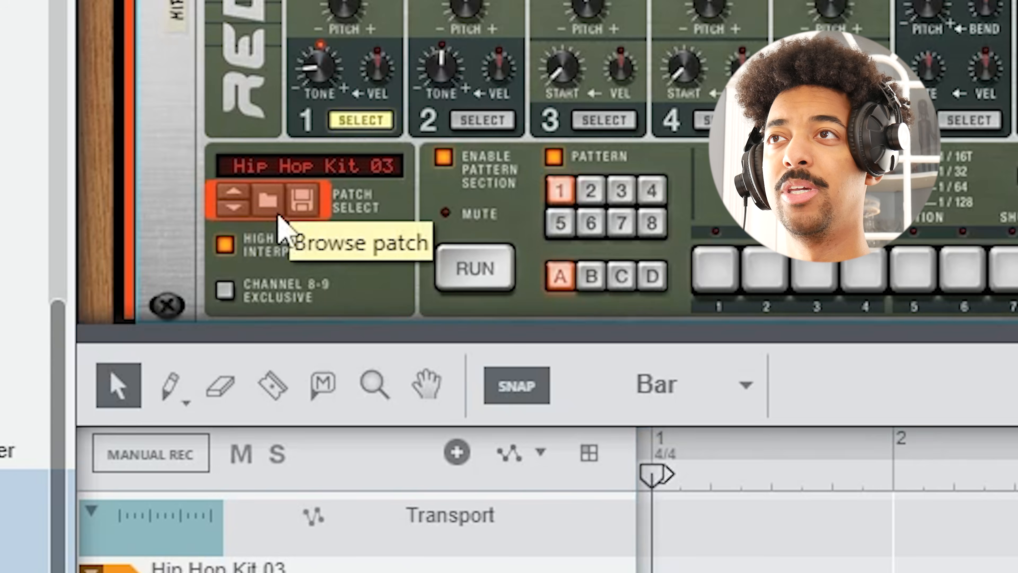
Step: Load the Hardcore Kit 01 patch into the Redrum
{"action": "left_click", "coordinate": [184, 235]}
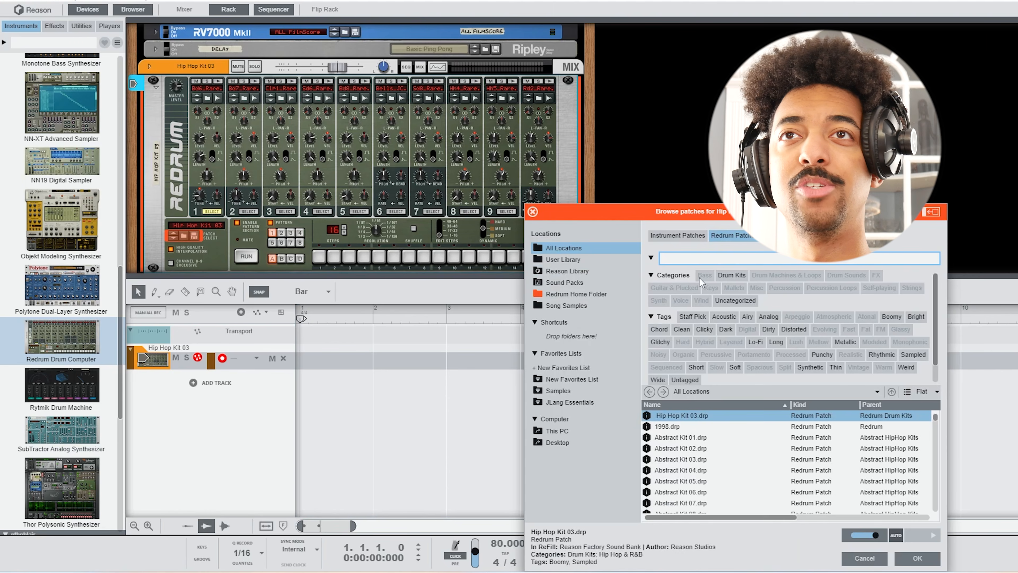
{"action": "left_click_drag", "start_coordinate": [693, 211], "coordinate": [619, 84]}
{"action": "scroll", "coordinate": [608, 319], "scroll_direction": "down", "scroll_amount": 15}
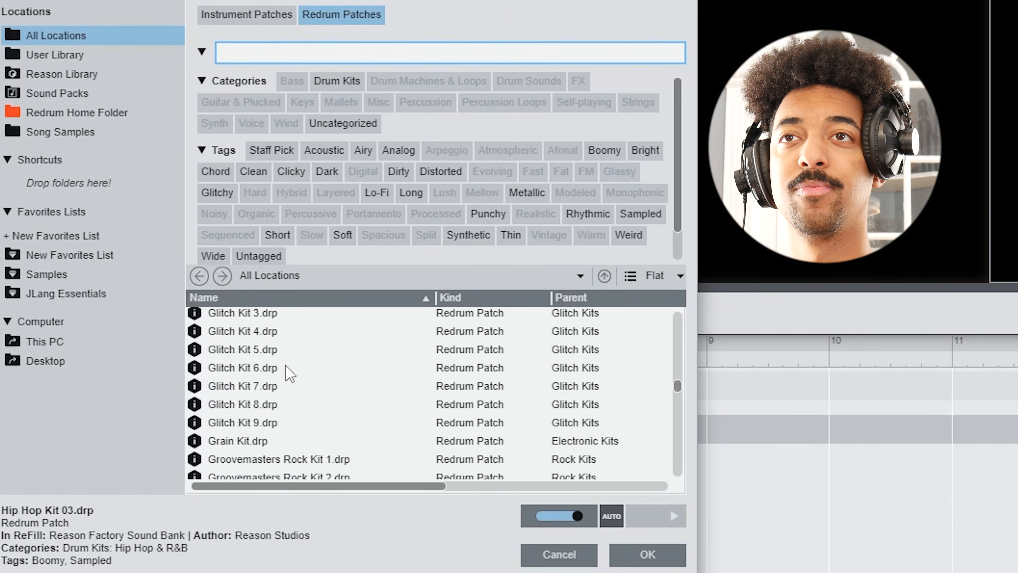
{"action": "left_click", "coordinate": [628, 305]}
{"action": "left_click", "coordinate": [646, 559]}
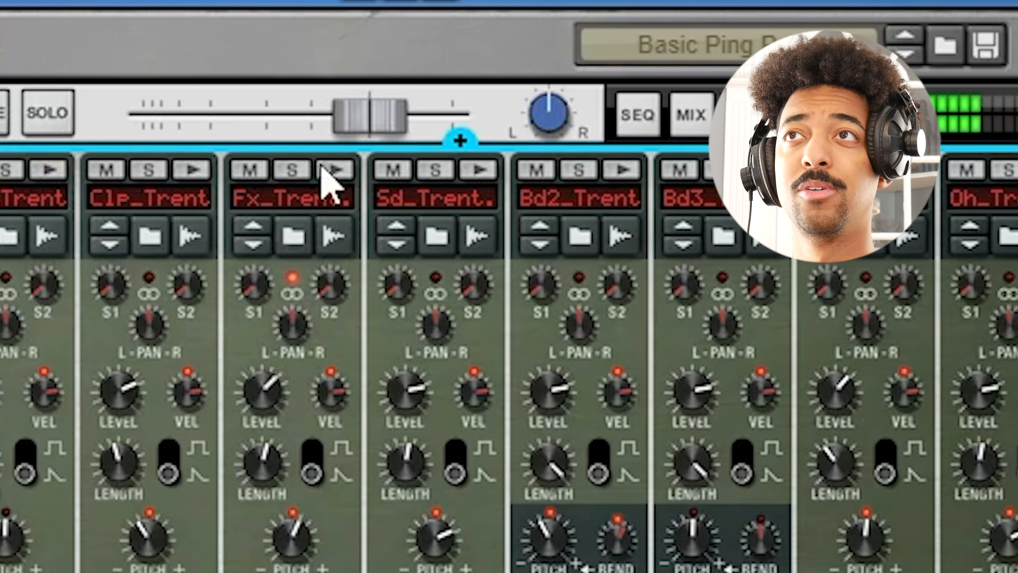
Step: Audition individual drums of the kit and replace the sample of drum 4 with Fx_Anarchy.wav
{"action": "left_click", "coordinate": [908, 169]}
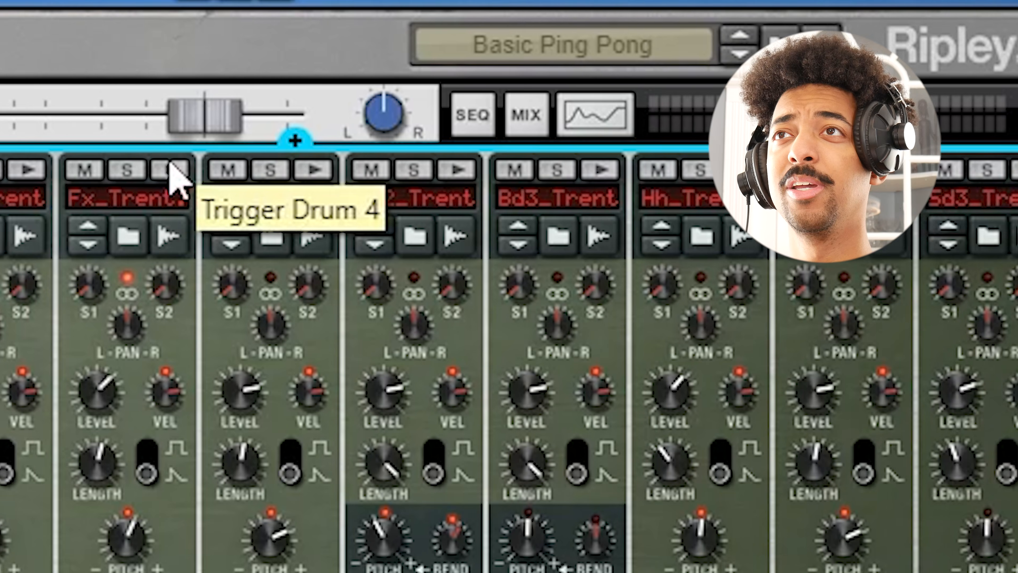
{"action": "left_click", "coordinate": [171, 170]}
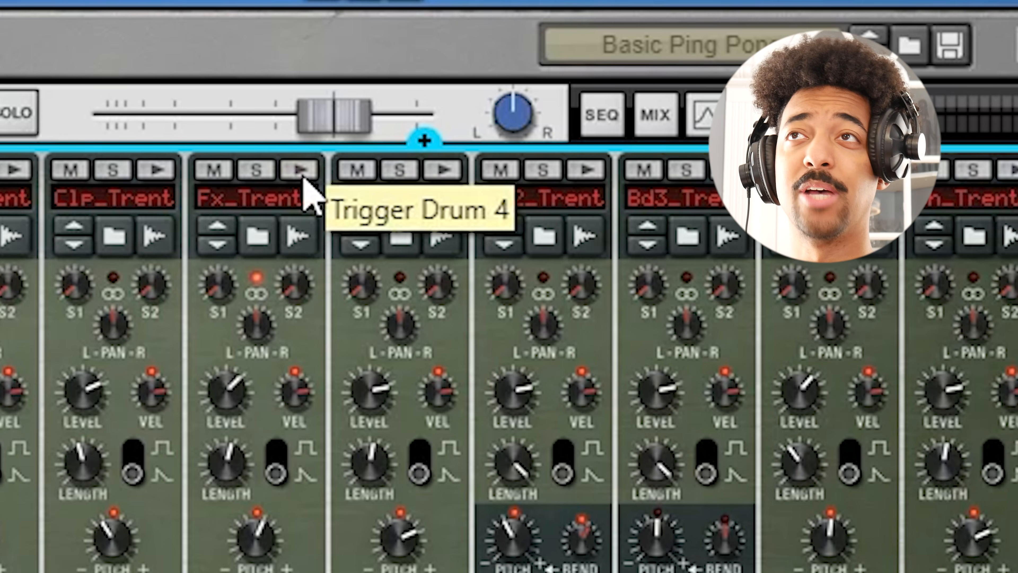
{"action": "left_click", "coordinate": [258, 235]}
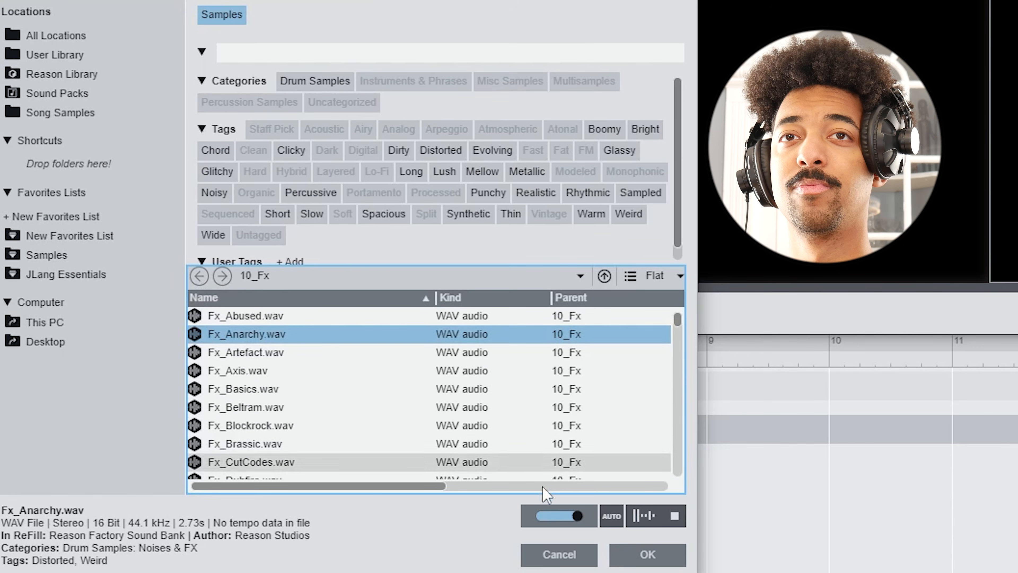
{"action": "left_click", "coordinate": [646, 555]}
{"action": "left_click", "coordinate": [301, 171]}
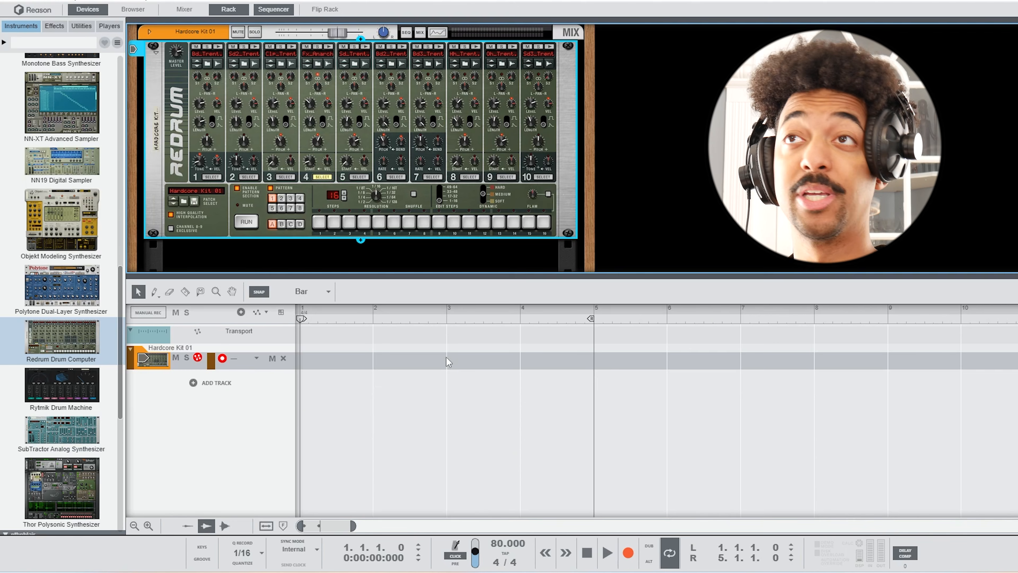
Step: Program the drum 7 kick on steps 1, 4, 8, 10 and 11 of the pattern
{"action": "left_click", "coordinate": [318, 221]}
{"action": "left_click", "coordinate": [364, 221]}
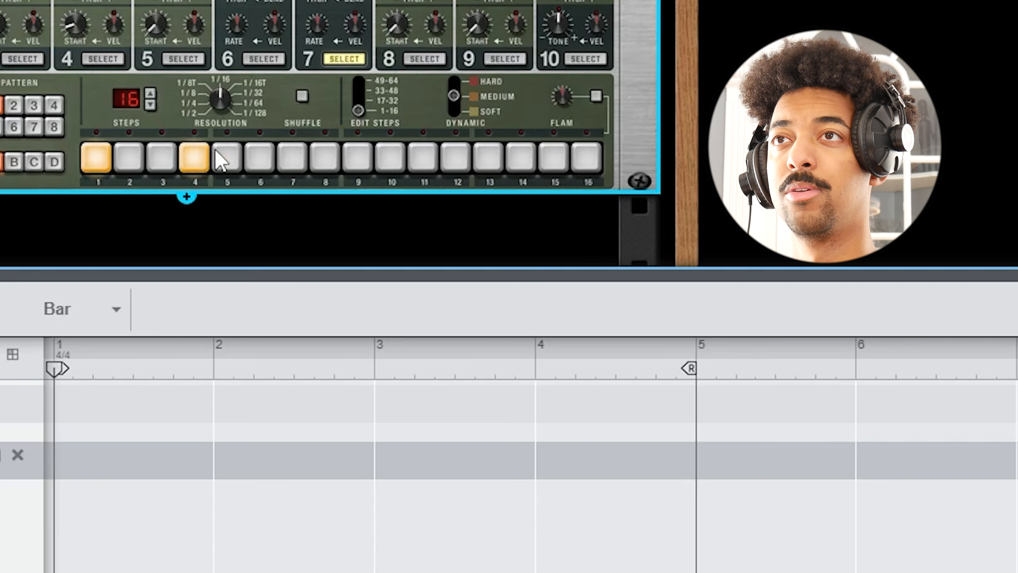
{"action": "left_click", "coordinate": [424, 221]}
{"action": "left_click", "coordinate": [453, 222]}
{"action": "left_click", "coordinate": [468, 221]}
Step: Extend the pattern to 32 steps, add drum 7 kicks on steps 17, 20, 24, 26, 27, 30 and 32, and play it
{"action": "left_click", "coordinate": [150, 95]}
{"action": "left_click", "coordinate": [358, 100]}
{"action": "left_click", "coordinate": [96, 157]}
{"action": "left_click", "coordinate": [198, 156]}
{"action": "left_click", "coordinate": [593, 161]}
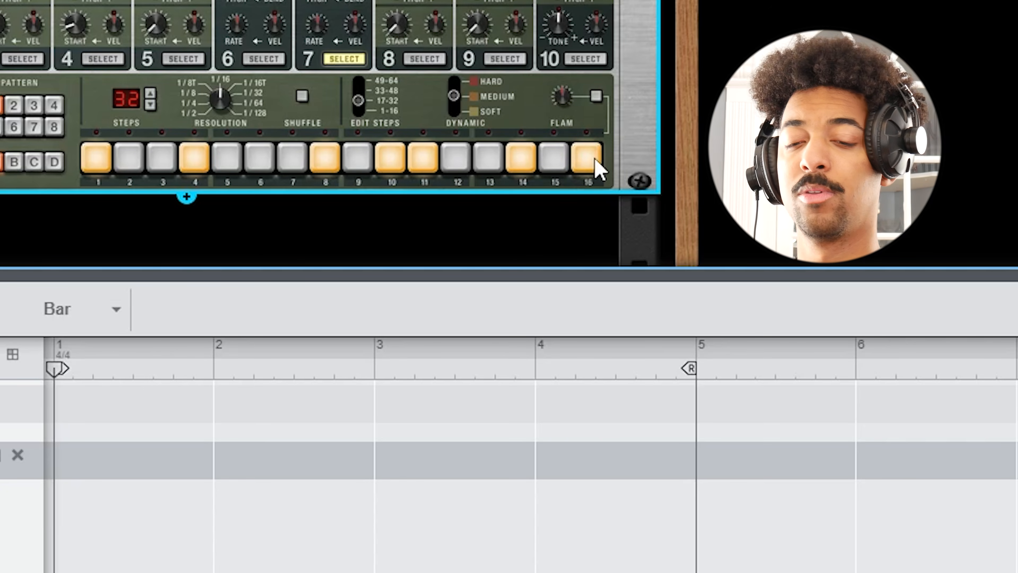
{"action": "key", "text": "space"}
Step: Program the drum 3 clap on steps 5, 13 and 21 of the pattern and play the beat
{"action": "left_click", "coordinate": [23, 59]}
{"action": "left_click", "coordinate": [230, 158]}
{"action": "left_click", "coordinate": [358, 157]}
{"action": "left_click", "coordinate": [358, 158]}
{"action": "left_click", "coordinate": [358, 111]}
{"action": "left_click", "coordinate": [227, 158]}
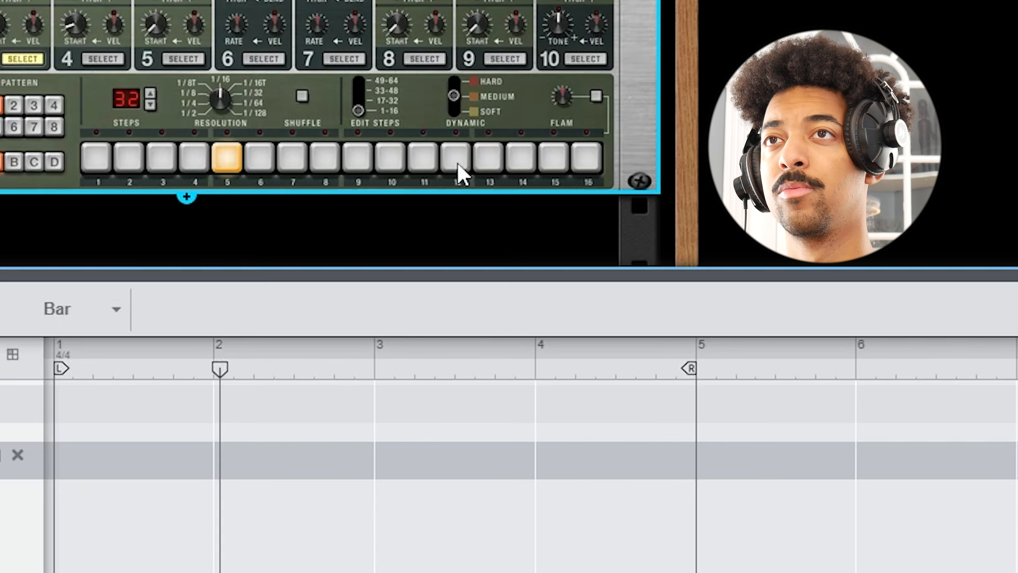
{"action": "left_click", "coordinate": [457, 164]}
{"action": "left_click", "coordinate": [461, 163]}
{"action": "left_click", "coordinate": [487, 160]}
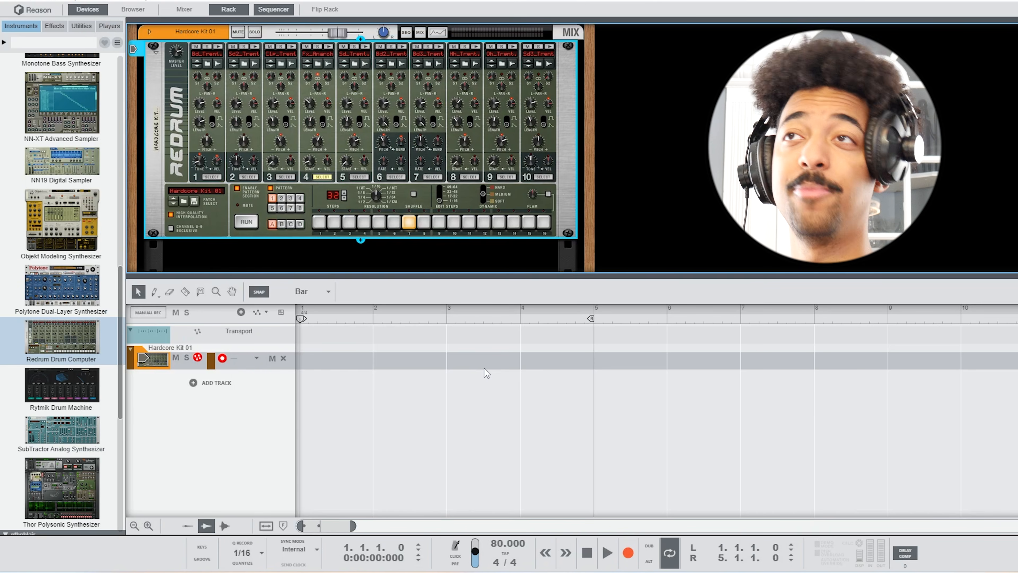
{"action": "key", "text": "space"}
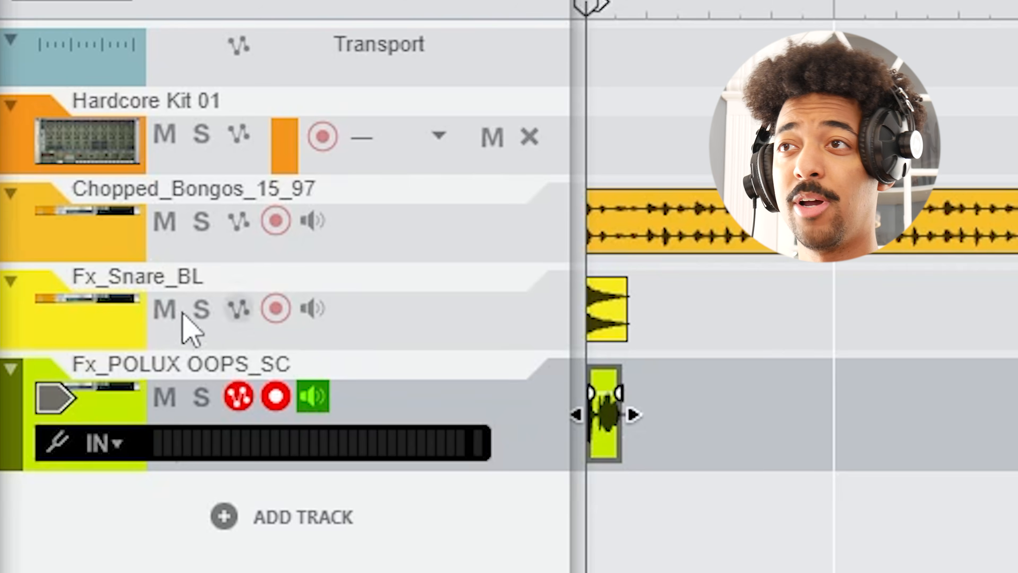
Step: Audition the Fx_Snare_BL and Fx_POLUX OOPS_SC tracks in solo, one after the other
{"action": "left_click", "coordinate": [201, 307]}
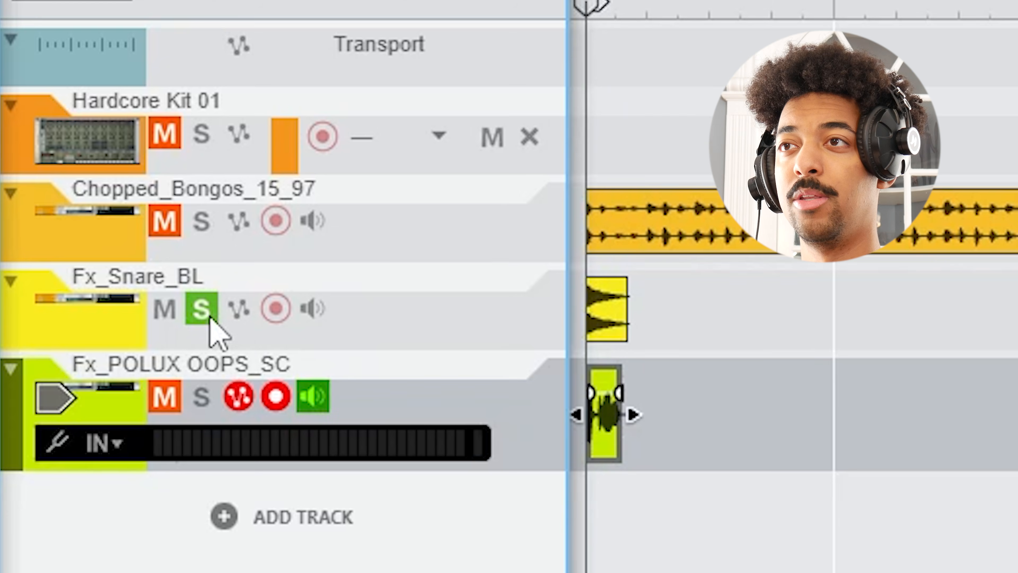
{"action": "left_click", "coordinate": [201, 308]}
{"action": "left_click", "coordinate": [201, 396]}
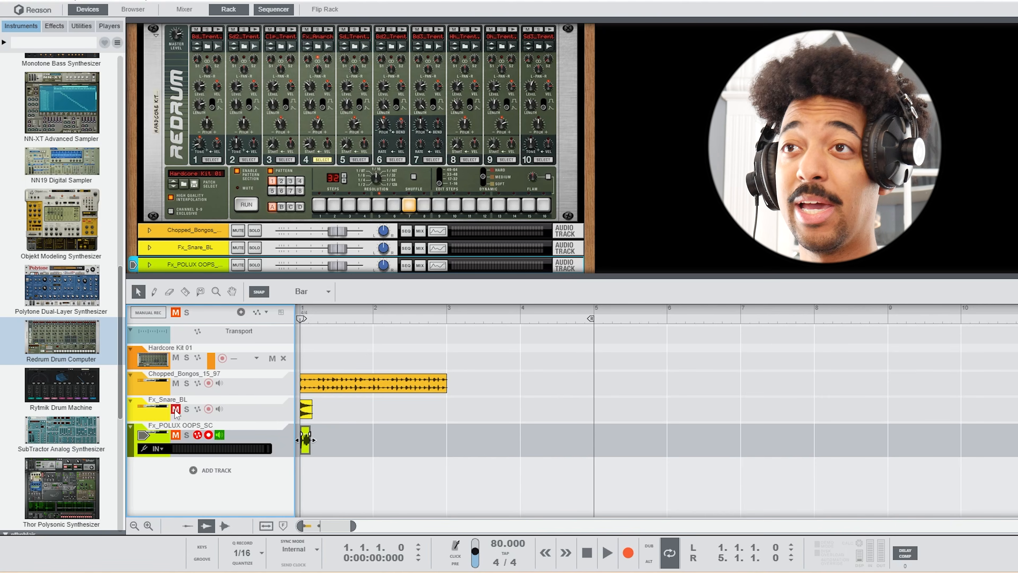
Step: Play the beat with the bongo loop and adjust the Chopped_Bongos_15_97 track's level
{"action": "key", "text": "space"}
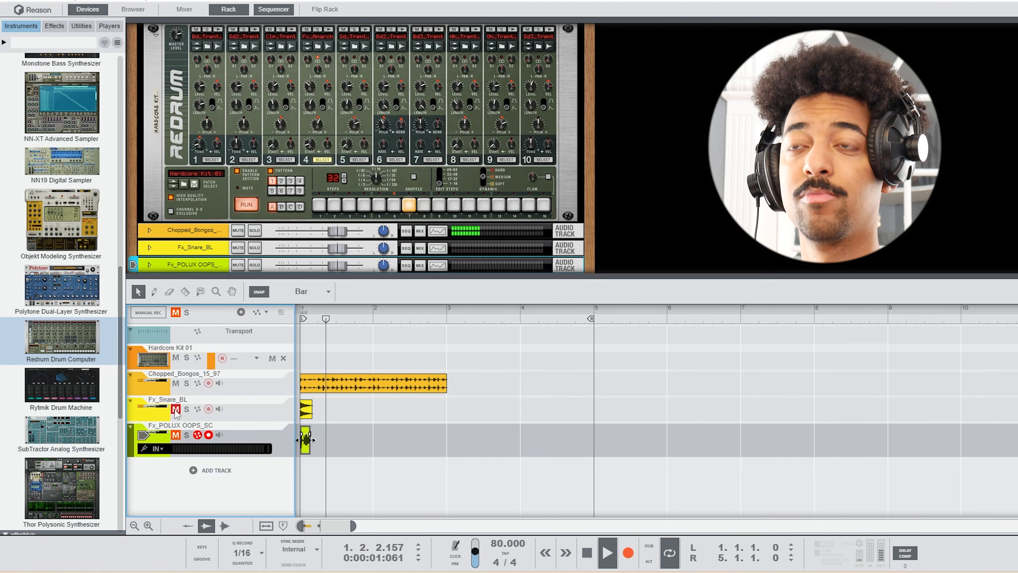
{"action": "left_click", "coordinate": [253, 385]}
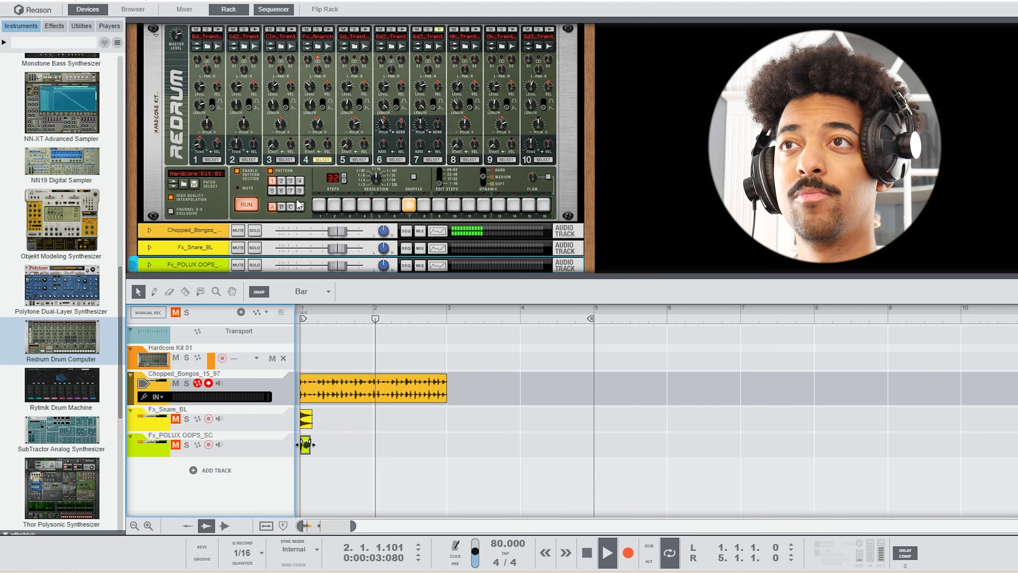
{"action": "left_click_drag", "start_coordinate": [336, 230], "coordinate": [335, 231]}
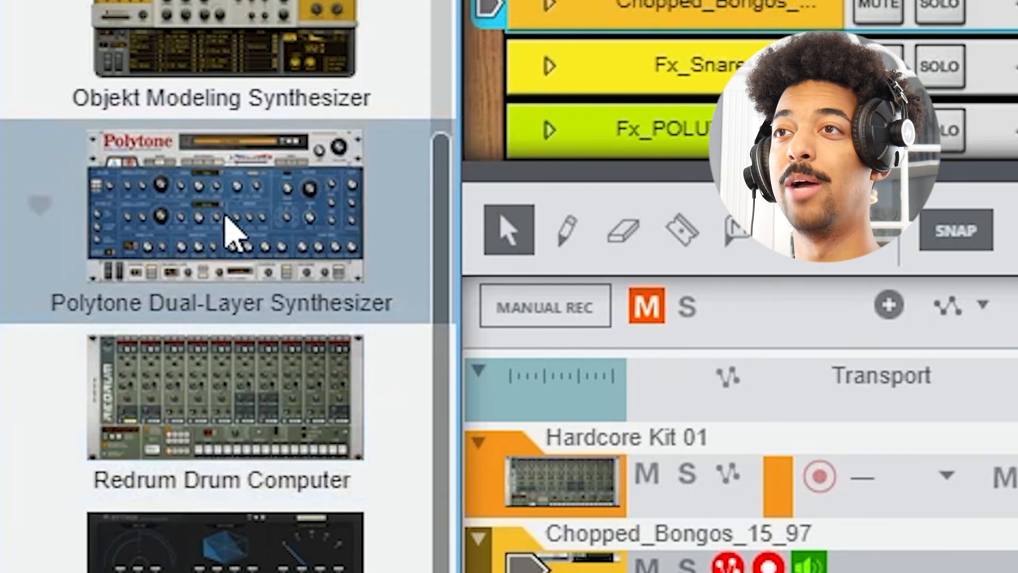
Step: Add a Polytone Dual-Layer Synthesizer above the drum track and load the Drifter patch, auditioning it with a few notes
{"action": "left_click_drag", "start_coordinate": [63, 292], "coordinate": [180, 345]}
{"action": "left_click_drag", "start_coordinate": [213, 314], "coordinate": [239, 341]}
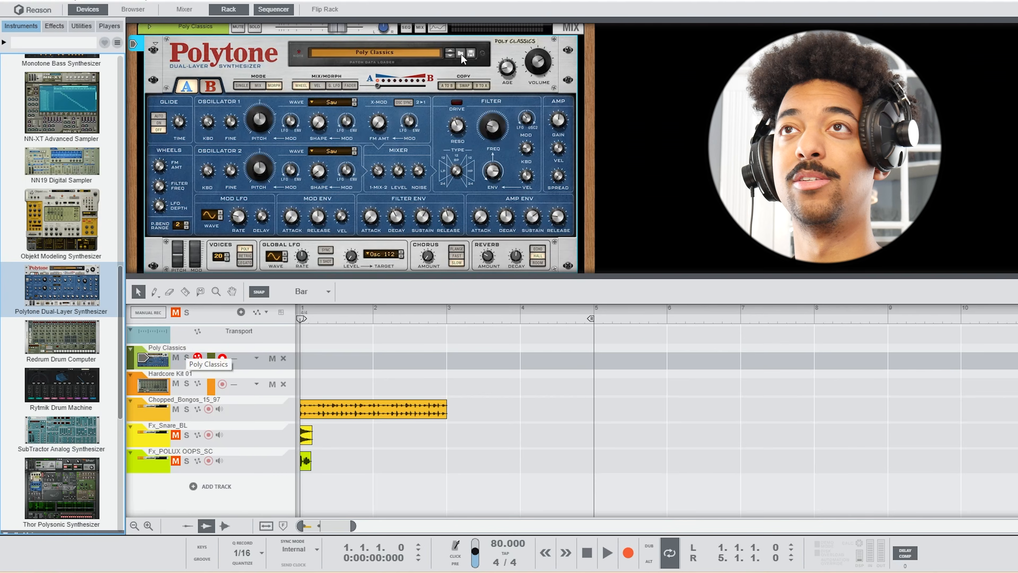
{"action": "left_click", "coordinate": [460, 54]}
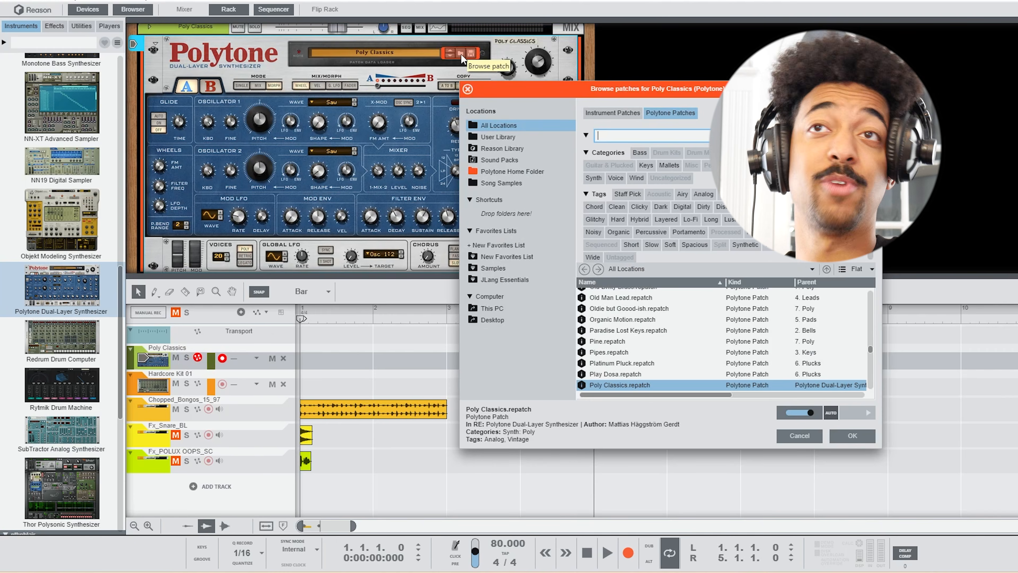
{"action": "key", "text": "s"}
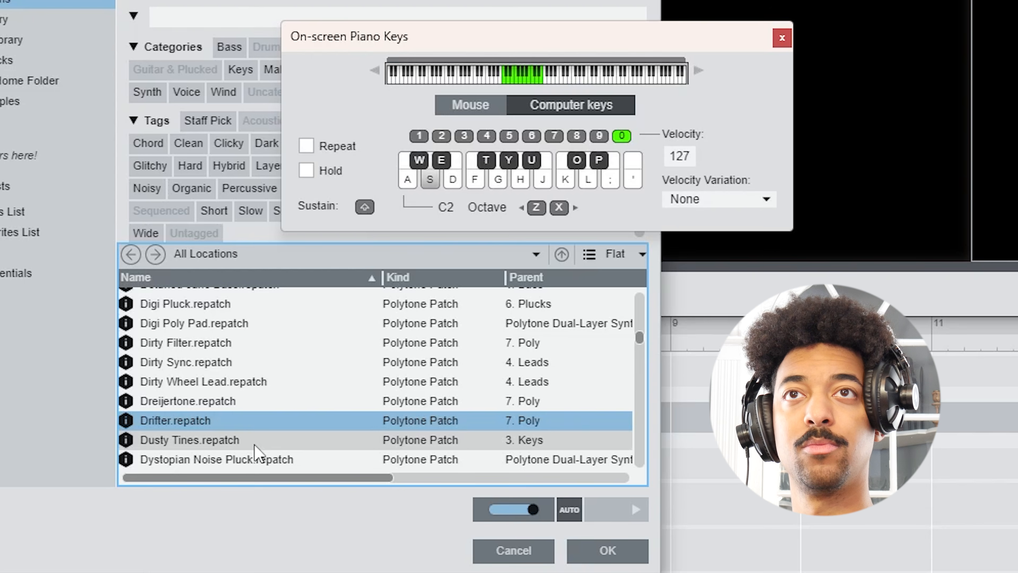
{"action": "key", "text": "j"}
{"action": "key", "text": "h"}
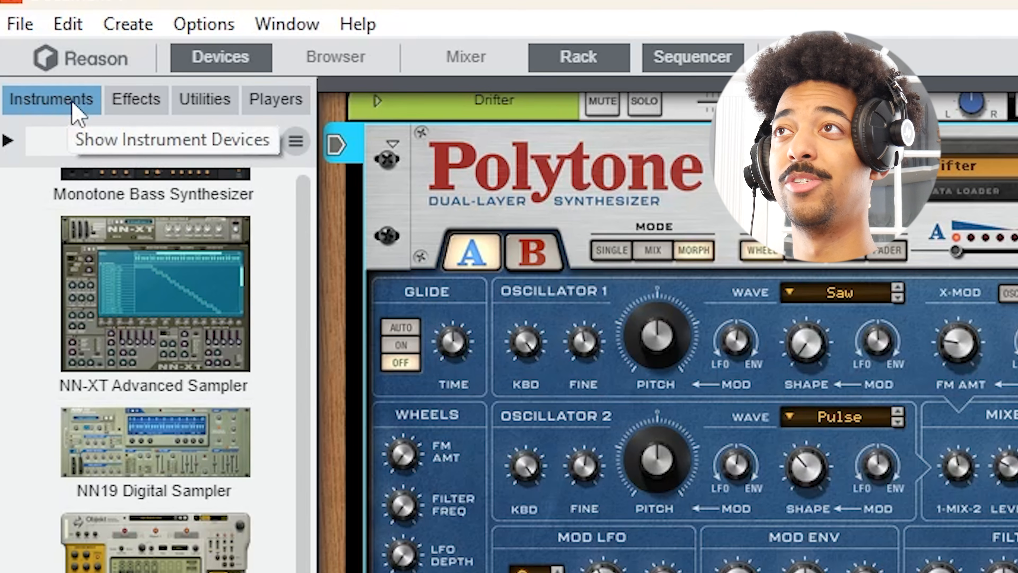
Step: Add a Chord Sequencer player to the Drifter synth and try out some of its chords
{"action": "left_click", "coordinate": [285, 102]}
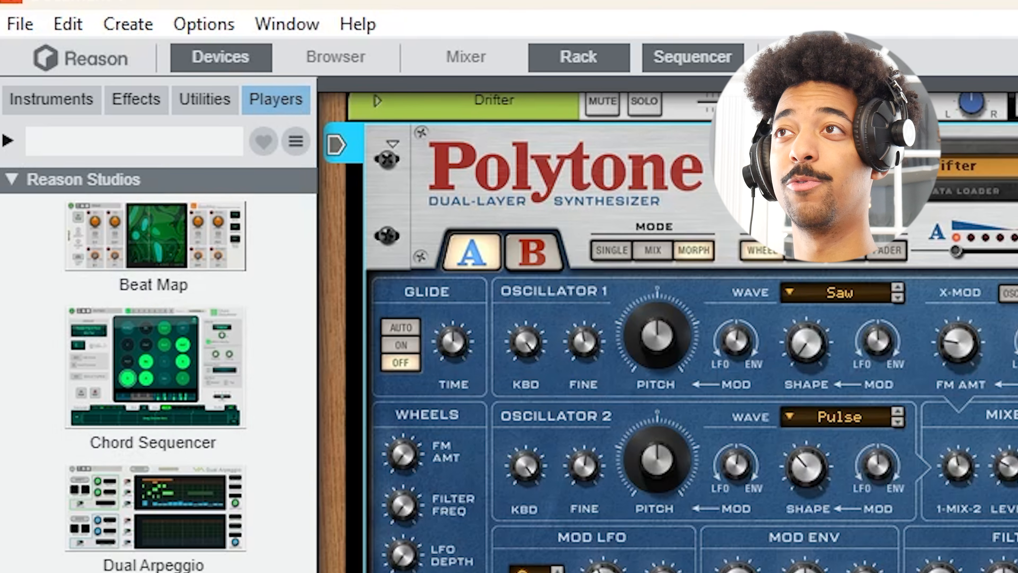
{"action": "left_click_drag", "start_coordinate": [168, 415], "coordinate": [901, 414]}
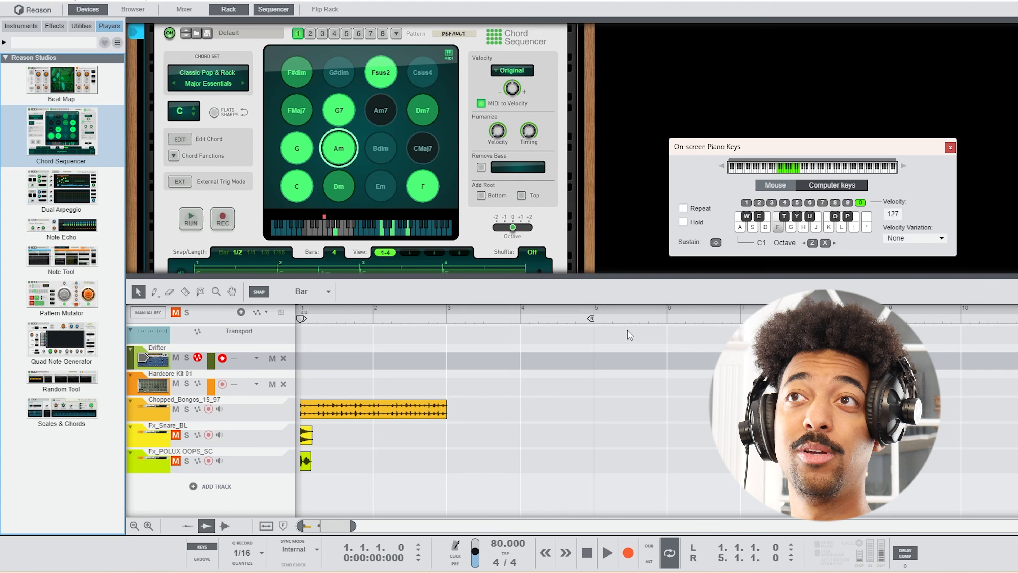
{"action": "key", "text": "h"}
{"action": "key", "text": "s"}
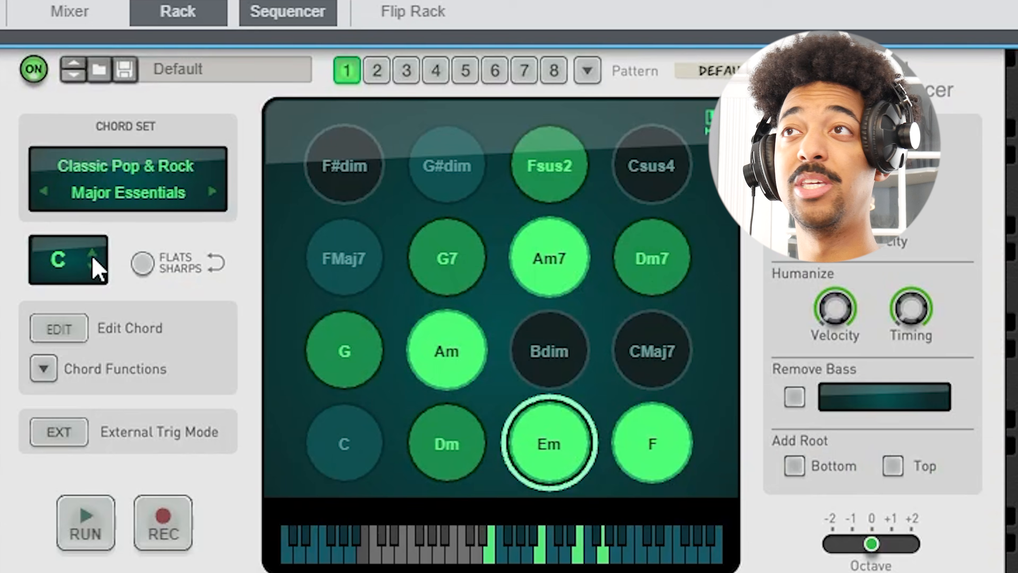
Step: Set the Chord Sequencer's key to F and its chord set to Jazz & Fusion Dark Modern
{"action": "left_click", "coordinate": [178, 132]}
{"action": "left_click", "coordinate": [177, 131]}
{"action": "left_click", "coordinate": [178, 131]}
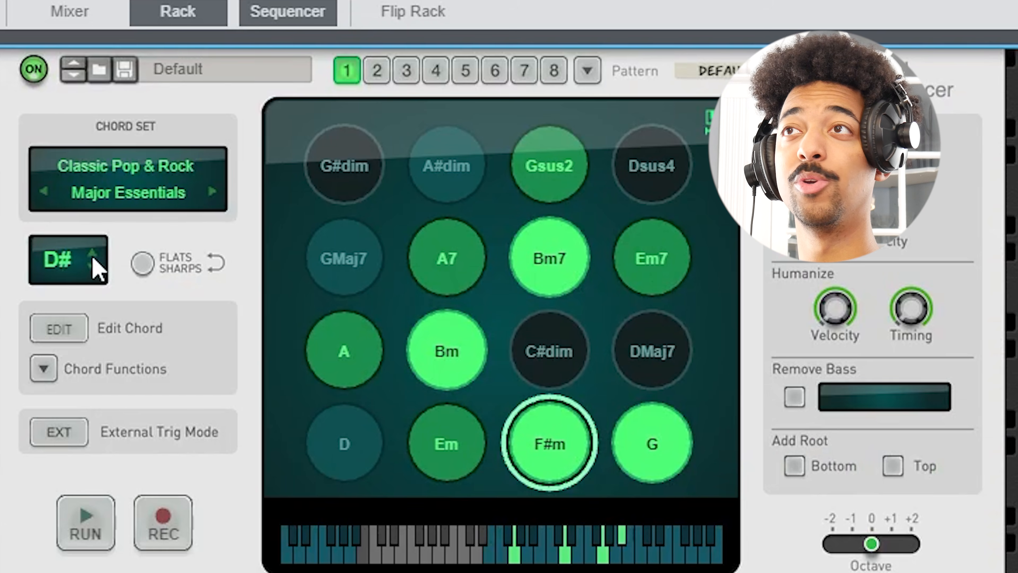
{"action": "left_click", "coordinate": [178, 131]}
{"action": "left_click", "coordinate": [191, 101]}
{"action": "mouse_move", "coordinate": [355, 361]}
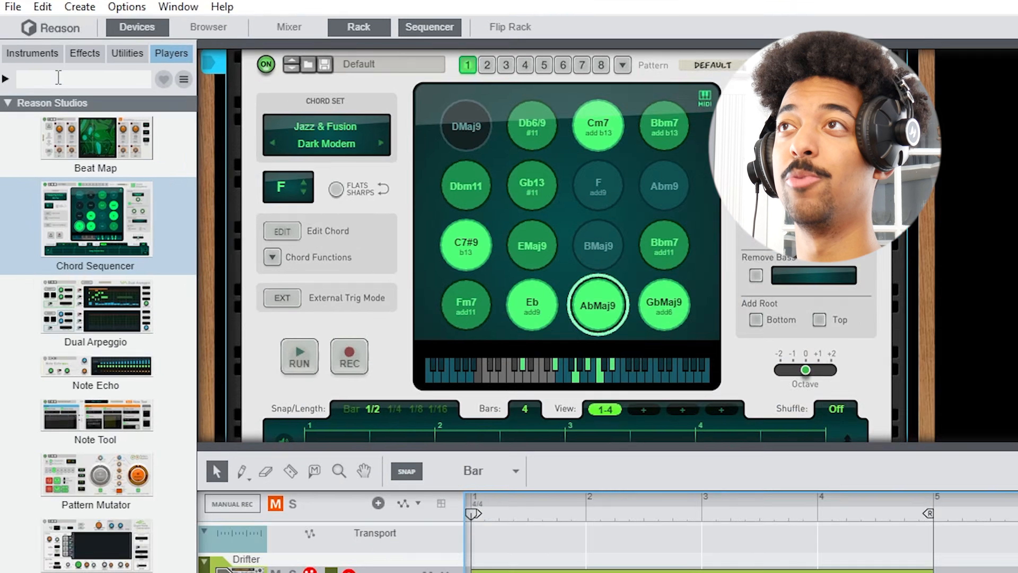
Step: Add a second Polytone Dual-Layer Synthesizer and load the RetroBass patch from the Bass category
{"action": "left_click", "coordinate": [30, 27]}
{"action": "scroll", "coordinate": [157, 381], "scroll_direction": "down", "scroll_amount": 12}
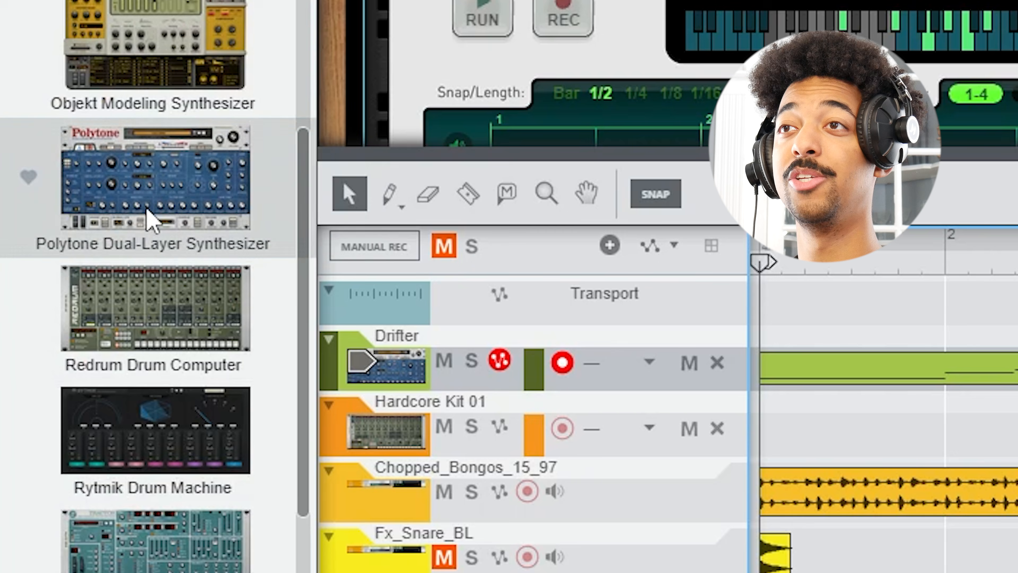
{"action": "left_click_drag", "start_coordinate": [147, 230], "coordinate": [511, 420]}
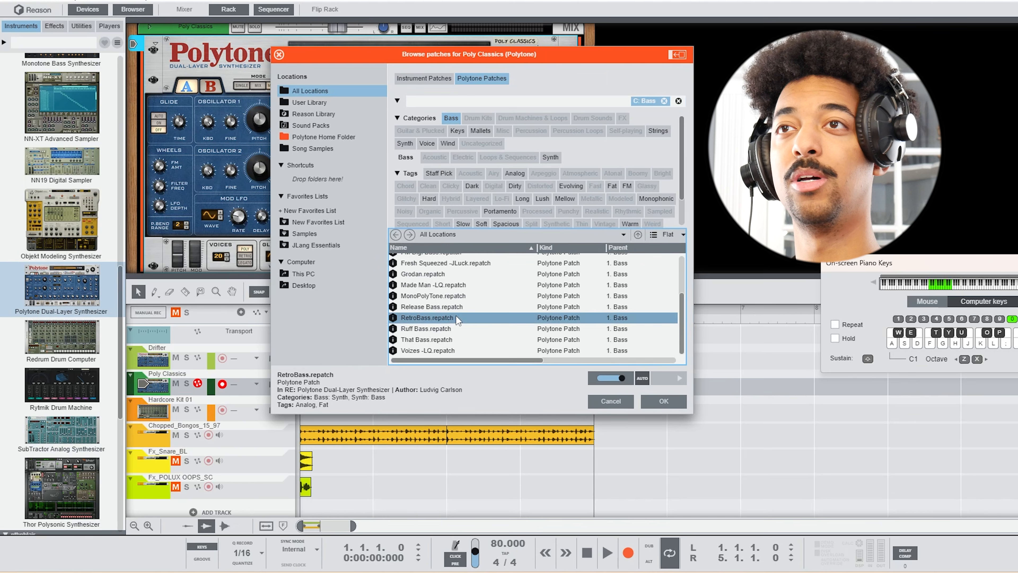
{"action": "left_click", "coordinate": [455, 317]}
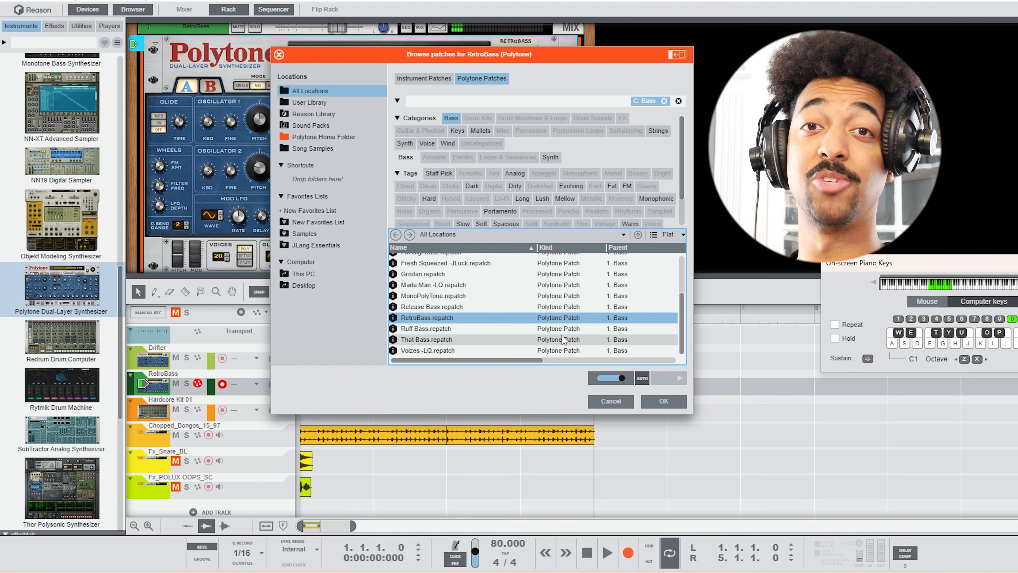
{"action": "left_click", "coordinate": [652, 400]}
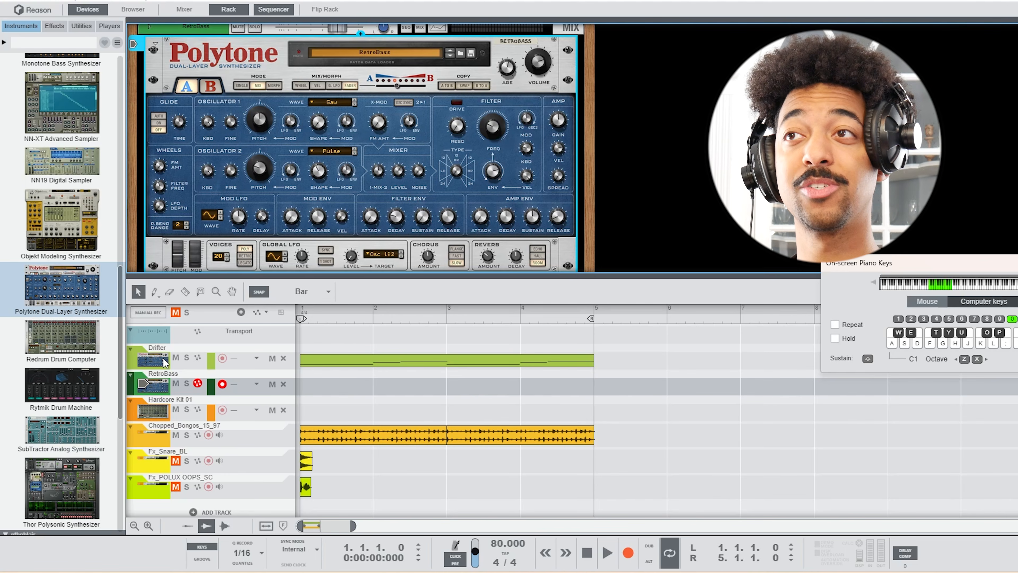
Step: Play back the Drifter track and examine the notes its Chord Sequencer triggers for each chord
{"action": "left_click", "coordinate": [153, 359]}
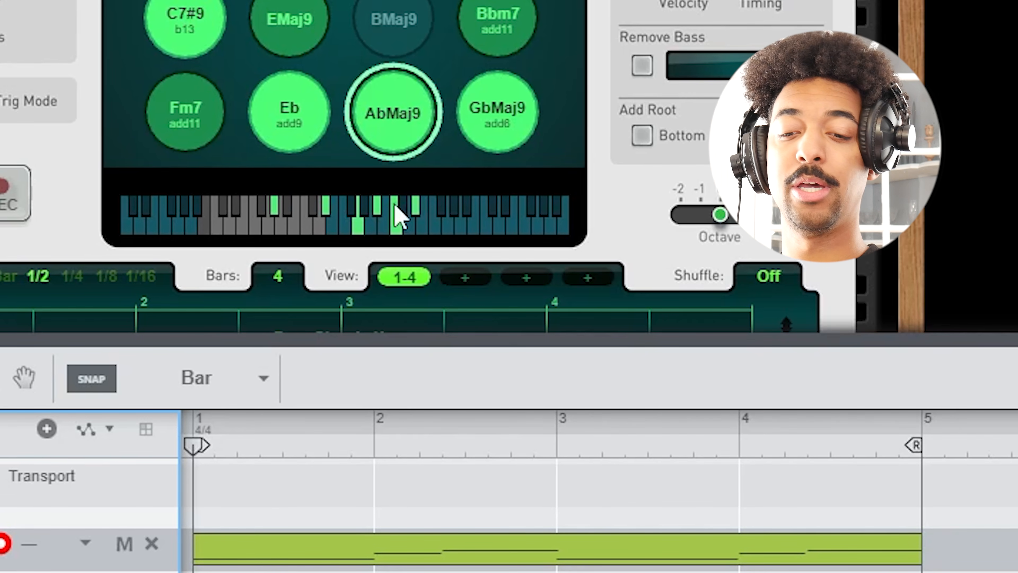
{"action": "key", "text": "space"}
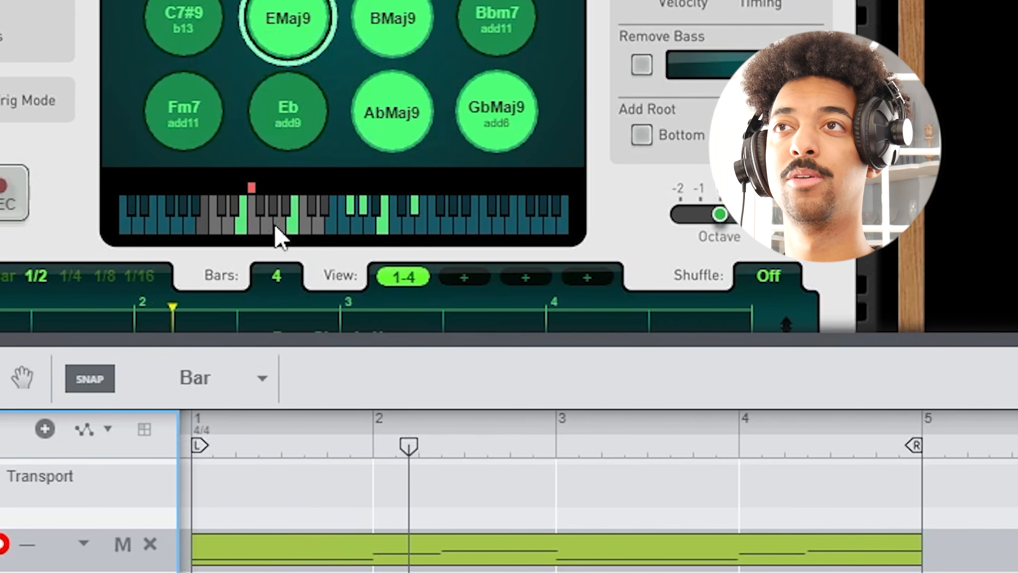
{"action": "key", "text": "space"}
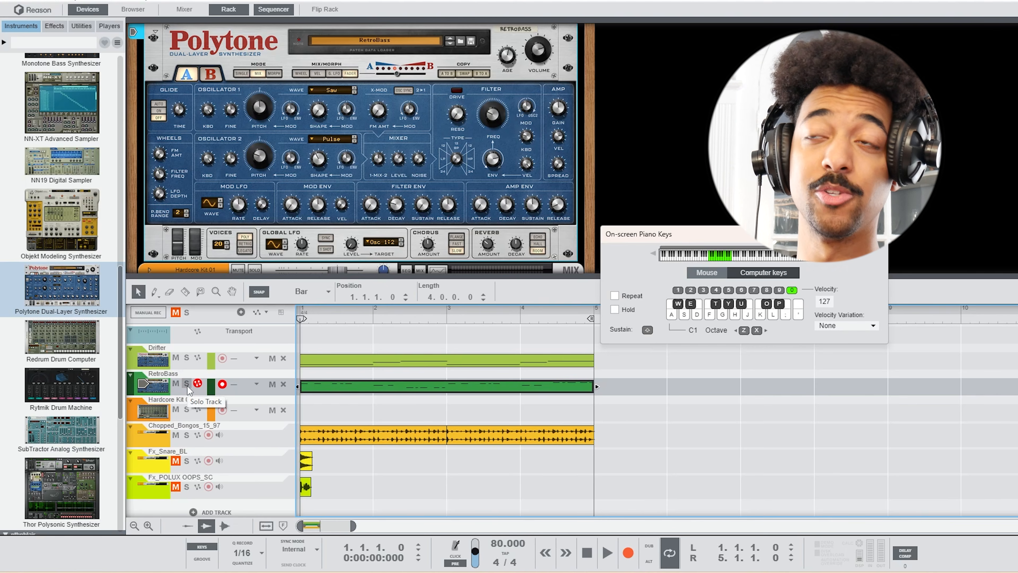
Step: Solo the RetroBass track and play back its bass line
{"action": "left_click", "coordinate": [187, 384]}
{"action": "key", "text": "space"}
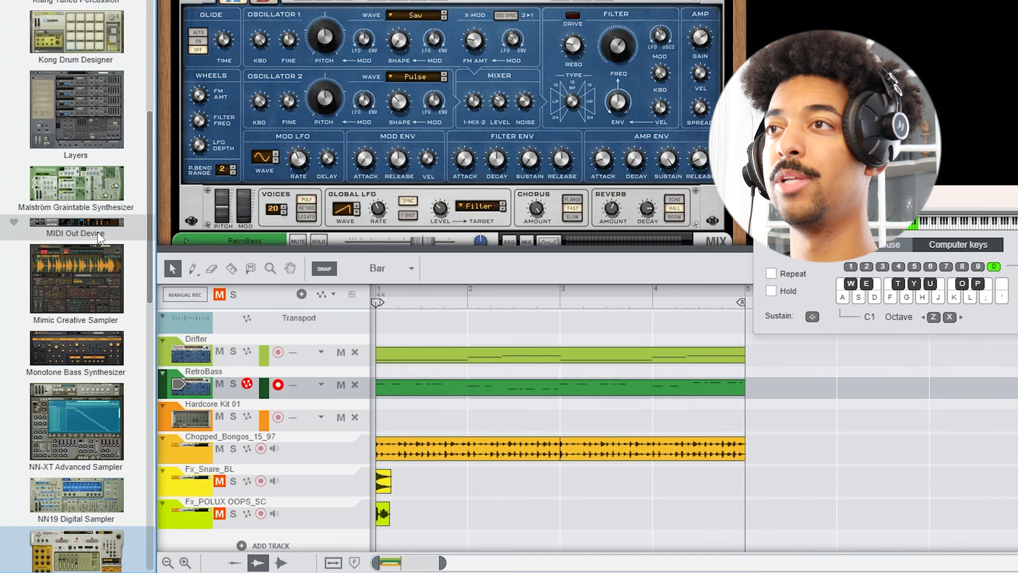
Step: Add an Objekt Modeling Synthesizer between the Drifter and RetroBass tracks
{"action": "scroll", "coordinate": [79, 264], "scroll_direction": "down", "scroll_amount": 5}
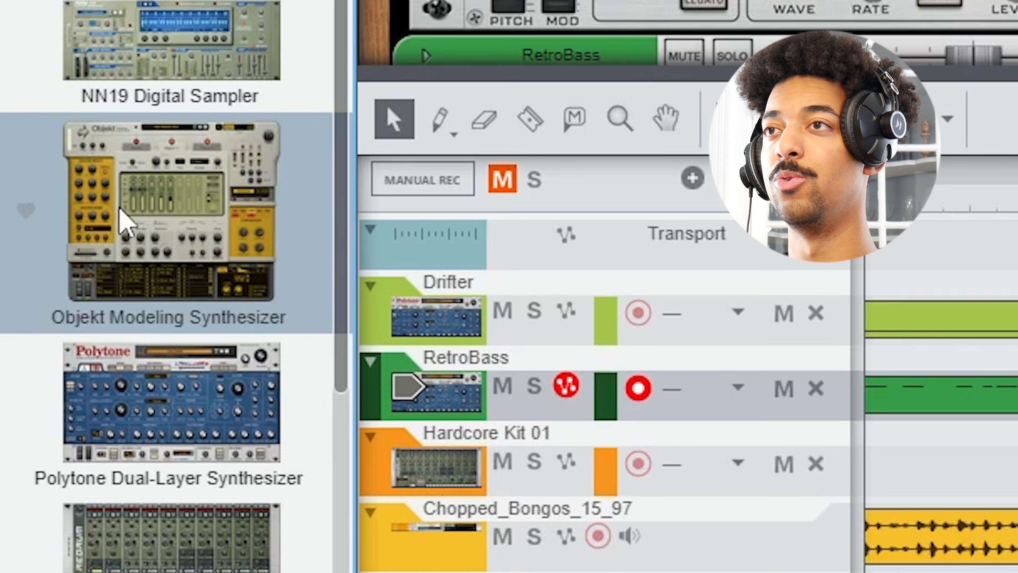
{"action": "left_click_drag", "start_coordinate": [114, 240], "coordinate": [394, 359]}
{"action": "left_click_drag", "start_coordinate": [226, 255], "coordinate": [226, 260]}
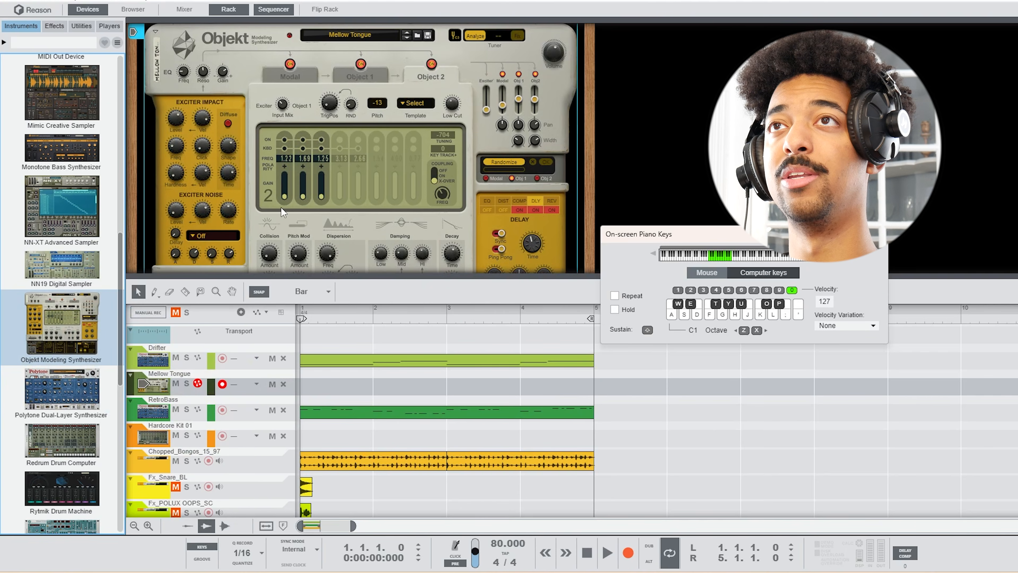
Step: Browse the Objekt synth patches, audition several including Marimba, and load the Noise Drops patch
{"action": "scroll", "coordinate": [280, 207], "scroll_direction": "up", "scroll_amount": 1}
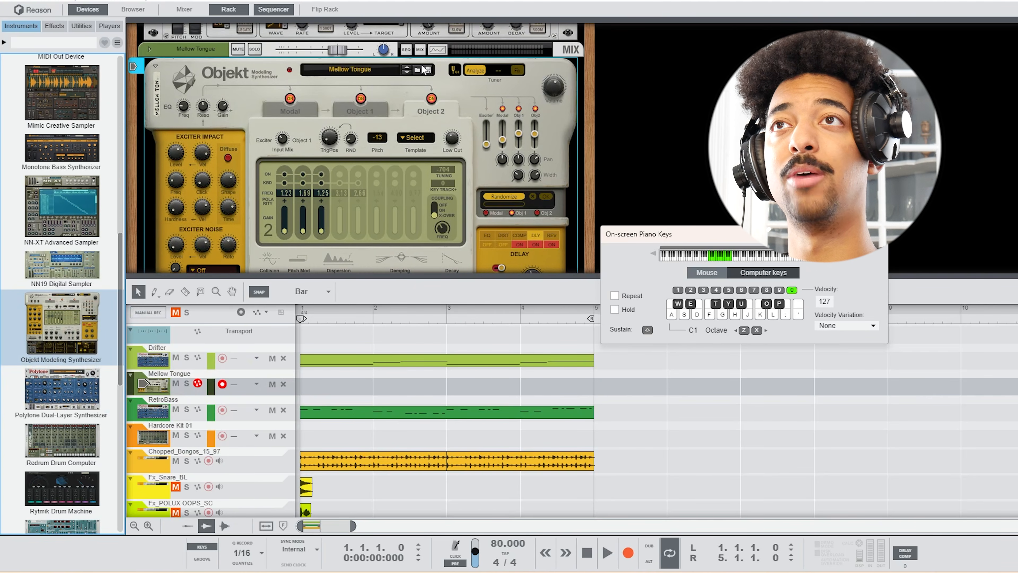
{"action": "left_click", "coordinate": [418, 70]}
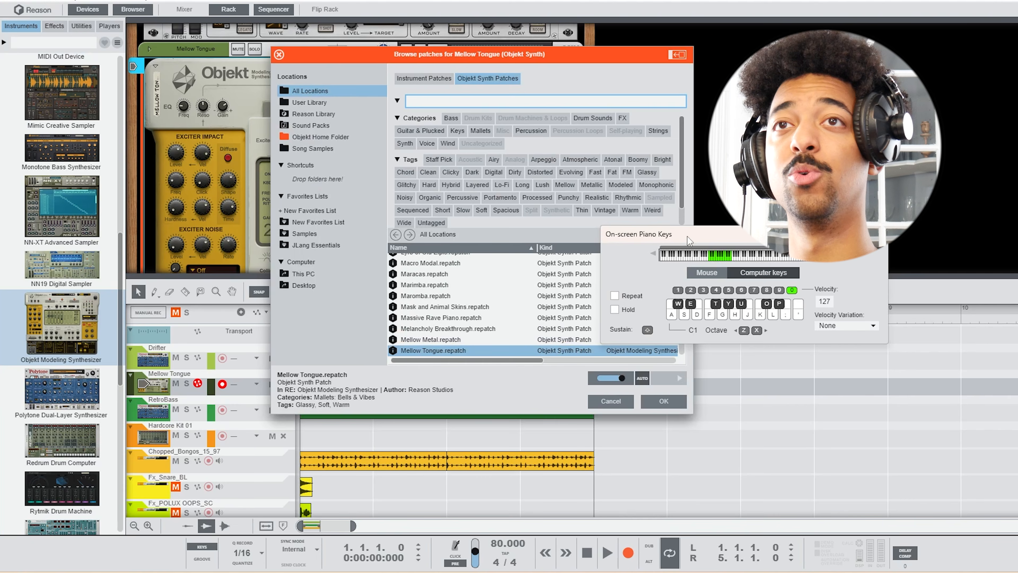
{"action": "left_click_drag", "start_coordinate": [689, 240], "coordinate": [825, 216]}
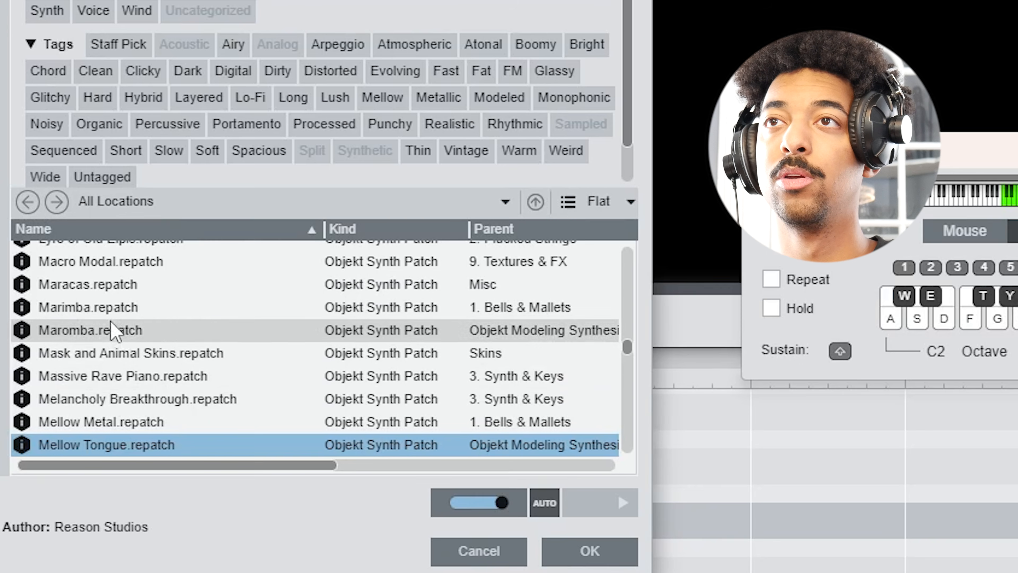
{"action": "left_click", "coordinate": [434, 285]}
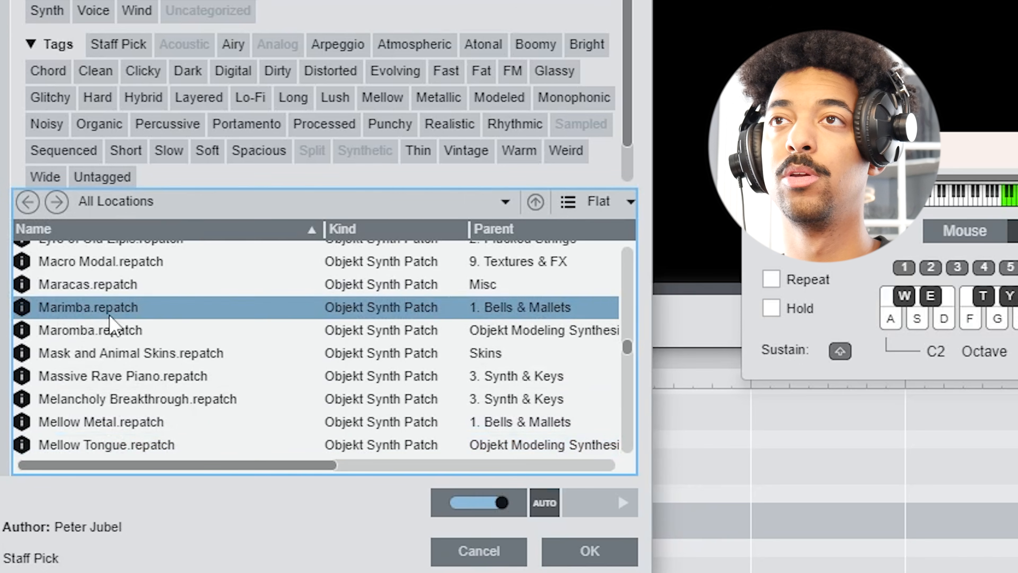
{"action": "scroll", "coordinate": [132, 350], "scroll_direction": "down", "scroll_amount": 3}
{"action": "left_click", "coordinate": [135, 345]}
{"action": "scroll", "coordinate": [153, 372], "scroll_direction": "down", "scroll_amount": 2}
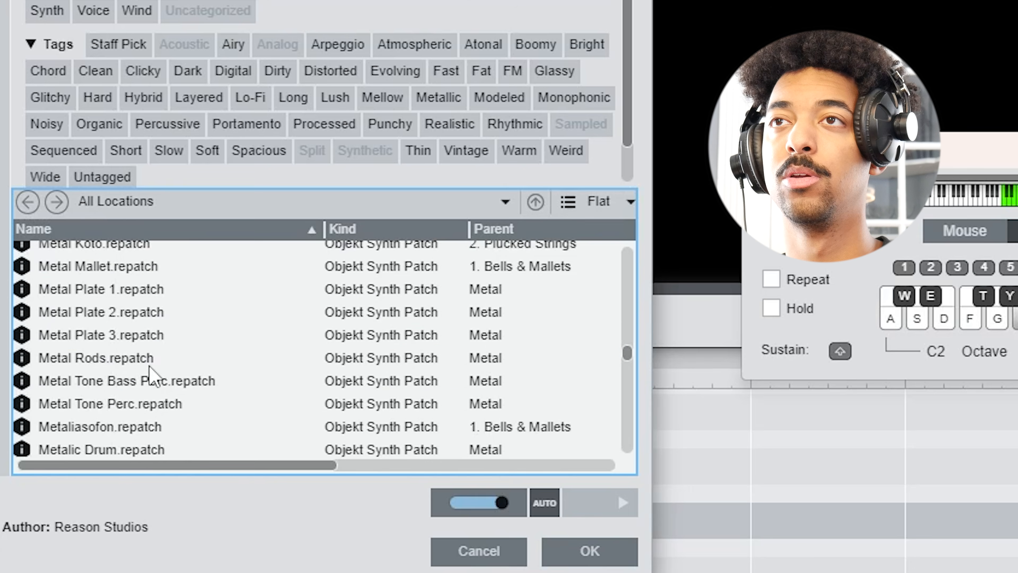
{"action": "scroll", "coordinate": [153, 377], "scroll_direction": "down", "scroll_amount": 6}
{"action": "left_click", "coordinate": [154, 308]}
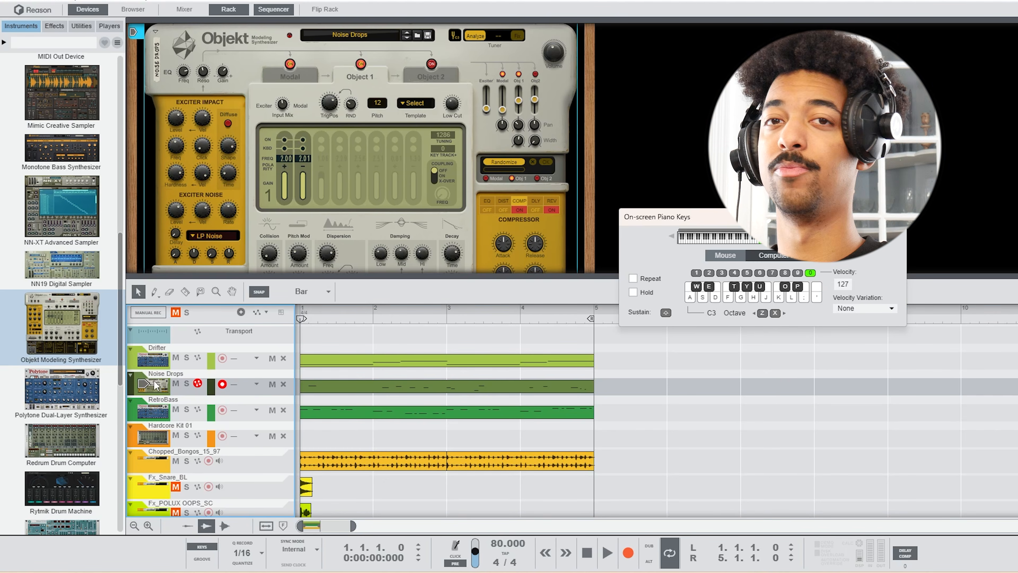
Step: Duplicate the Drifter track and replace the copy's Polytone with a Layers instrument, keeping the Chord Sequencer
{"action": "left_click", "coordinate": [158, 358]}
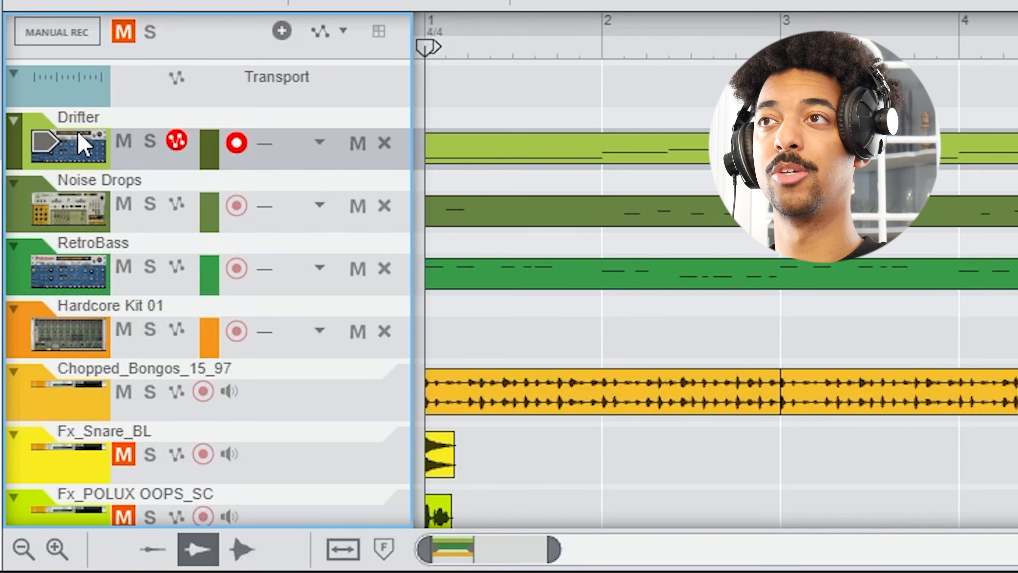
{"action": "key", "text": "ctrl+d"}
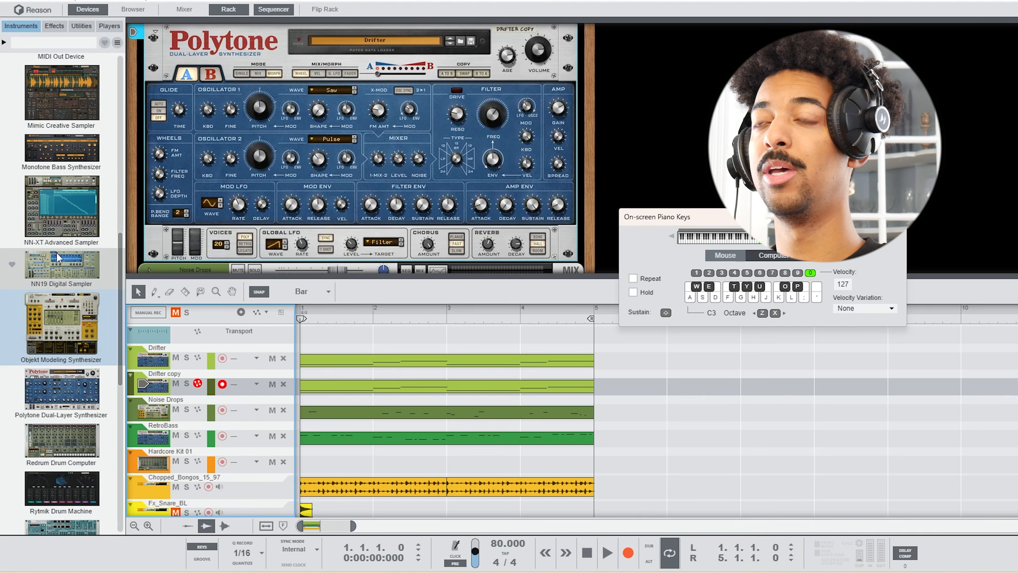
{"action": "scroll", "coordinate": [62, 265], "scroll_direction": "down", "scroll_amount": 3}
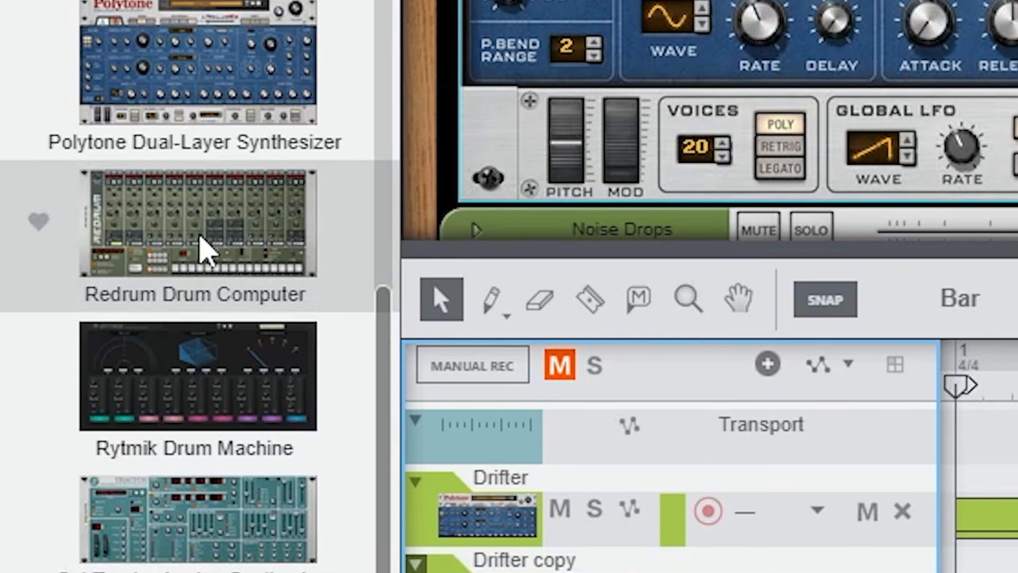
{"action": "scroll", "coordinate": [79, 268], "scroll_direction": "up", "scroll_amount": 5}
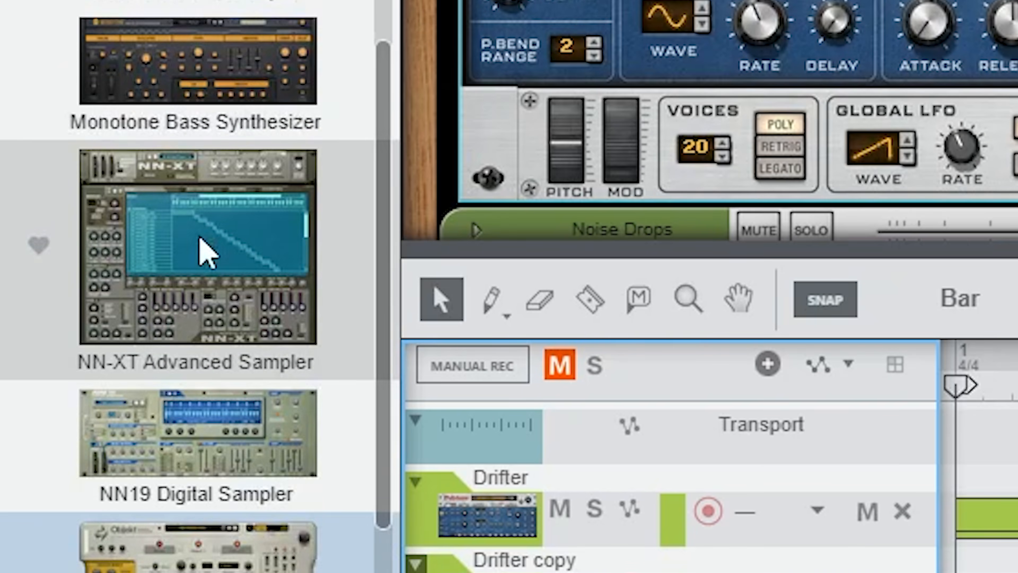
{"action": "scroll", "coordinate": [205, 253], "scroll_direction": "up", "scroll_amount": 2}
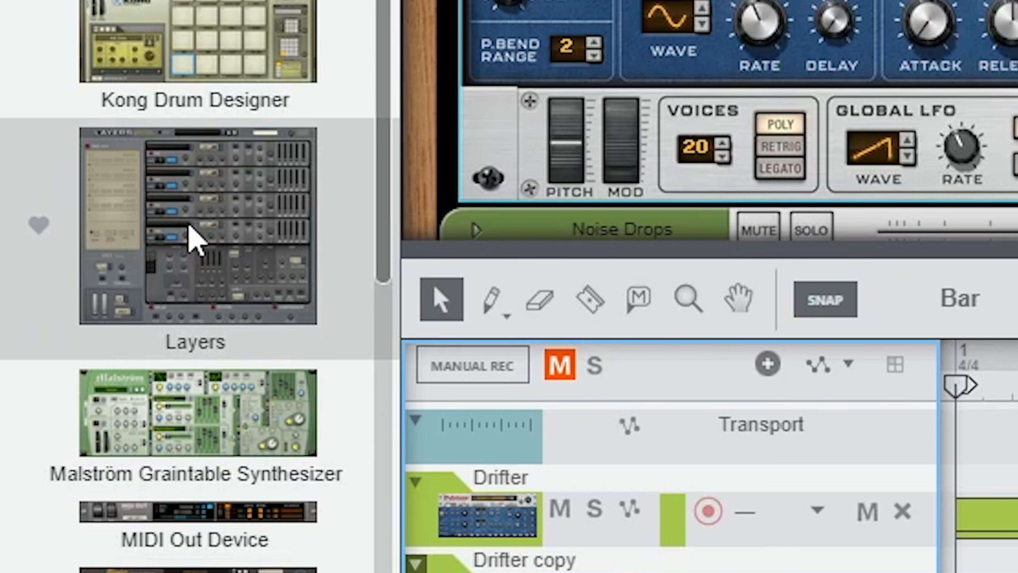
{"action": "left_click_drag", "start_coordinate": [196, 240], "coordinate": [530, 572]}
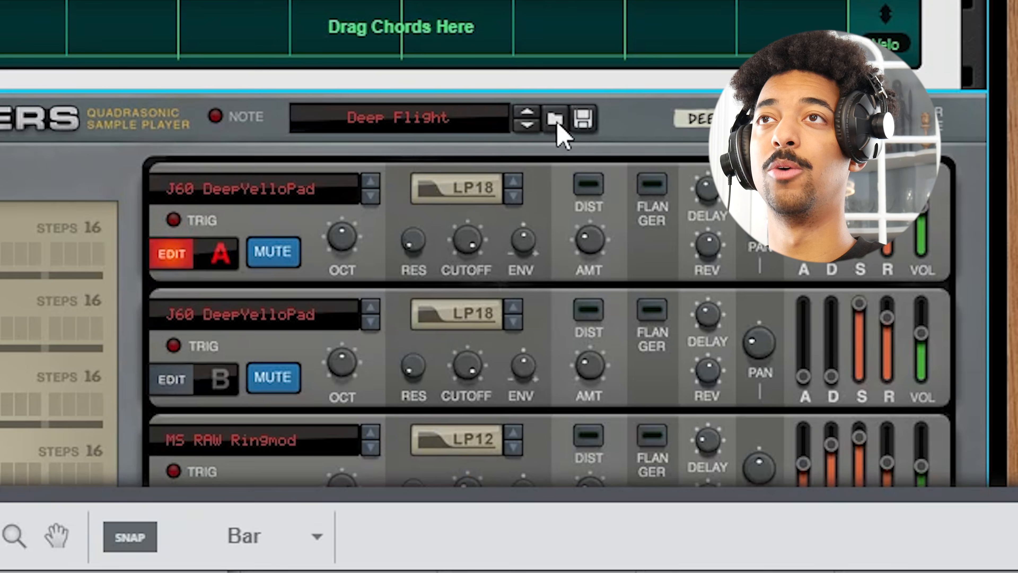
Step: Load the Analog Pluck patch into Layers and audition it with a few notes
{"action": "left_click", "coordinate": [555, 120]}
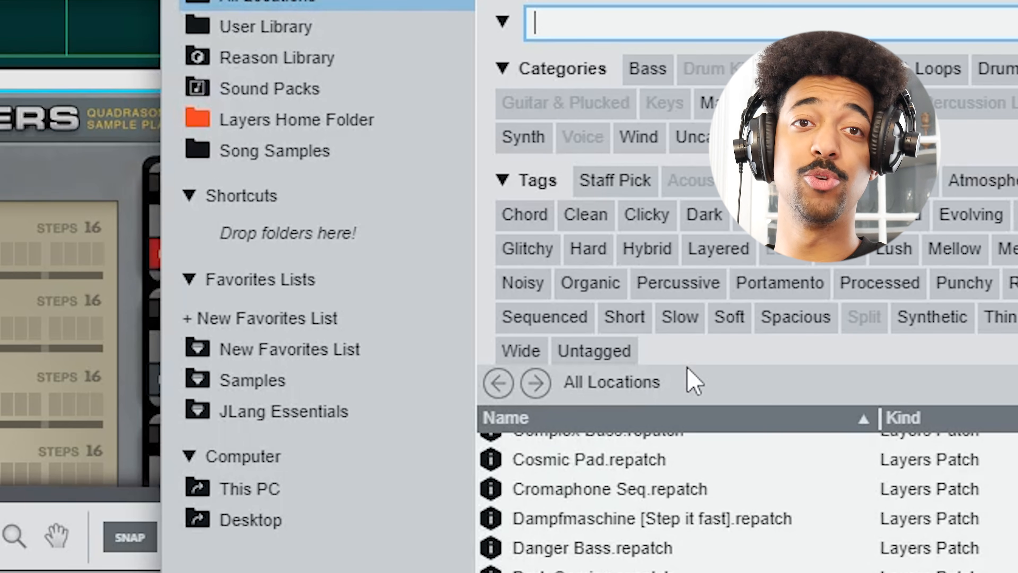
{"action": "key", "text": "g"}
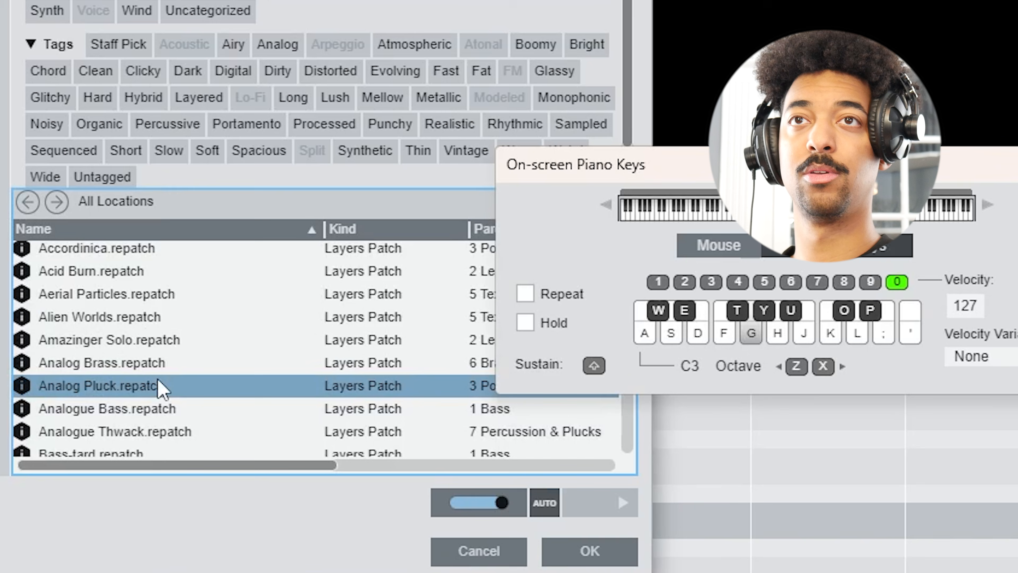
{"action": "key", "text": "h"}
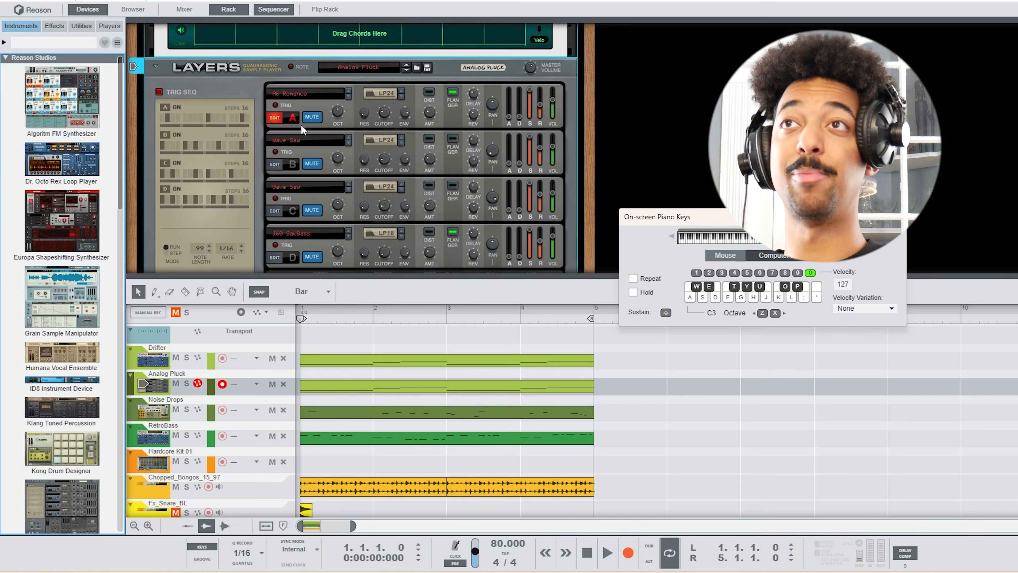
Step: Add a Dual Arpeggio player below the Chord Sequencer on the Analog Pluck track and try it with a chord
{"action": "scroll", "coordinate": [301, 124], "scroll_direction": "up", "scroll_amount": 5}
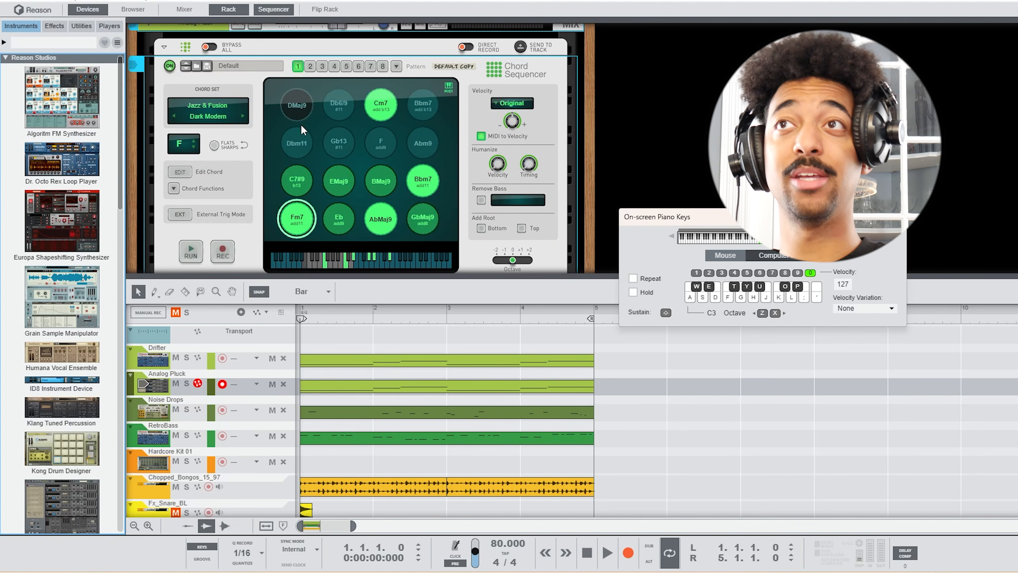
{"action": "left_click", "coordinate": [104, 27]}
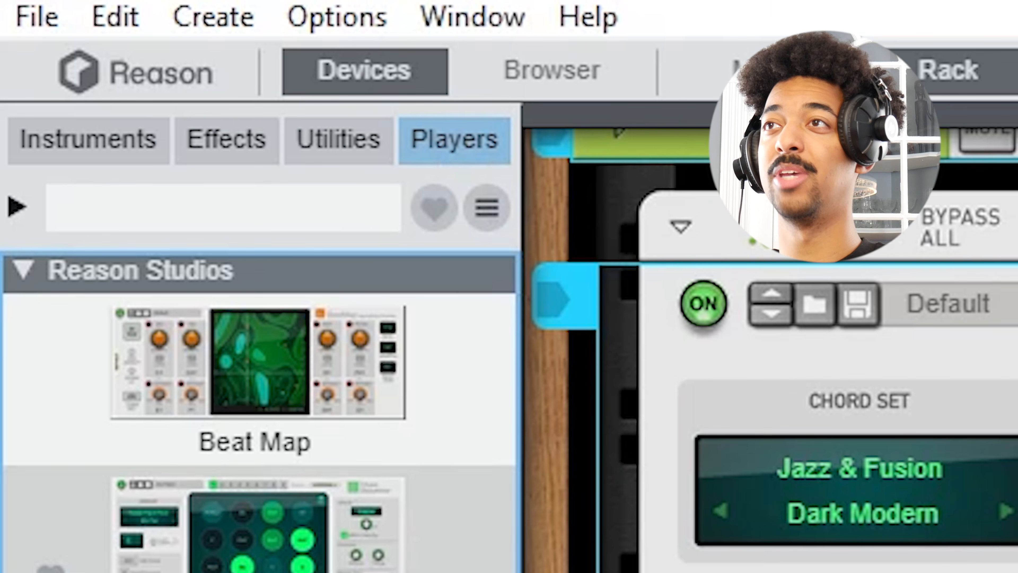
{"action": "scroll", "coordinate": [961, 527], "scroll_direction": "down", "scroll_amount": 5}
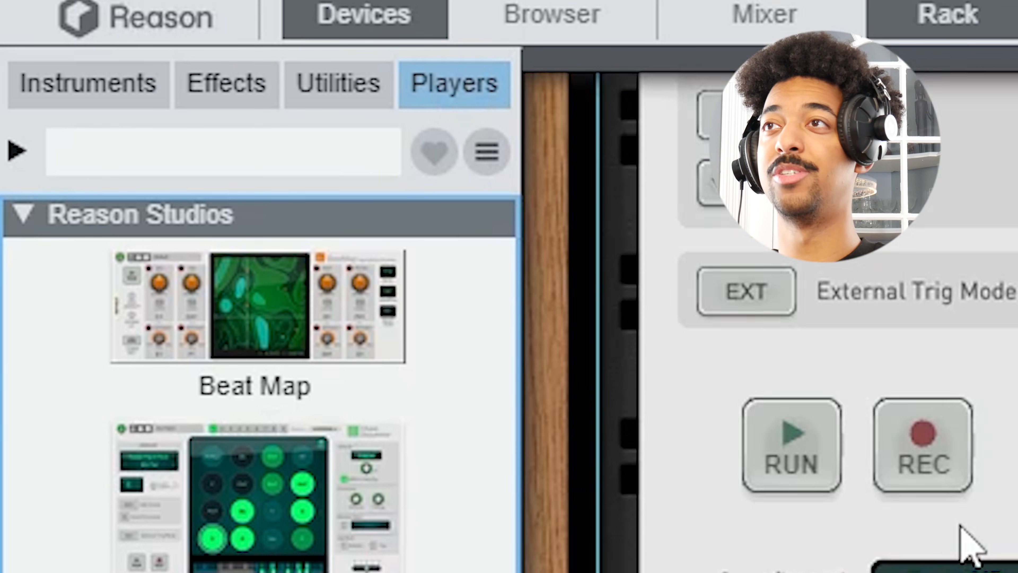
{"action": "left_click_drag", "start_coordinate": [317, 314], "coordinate": [649, 224]}
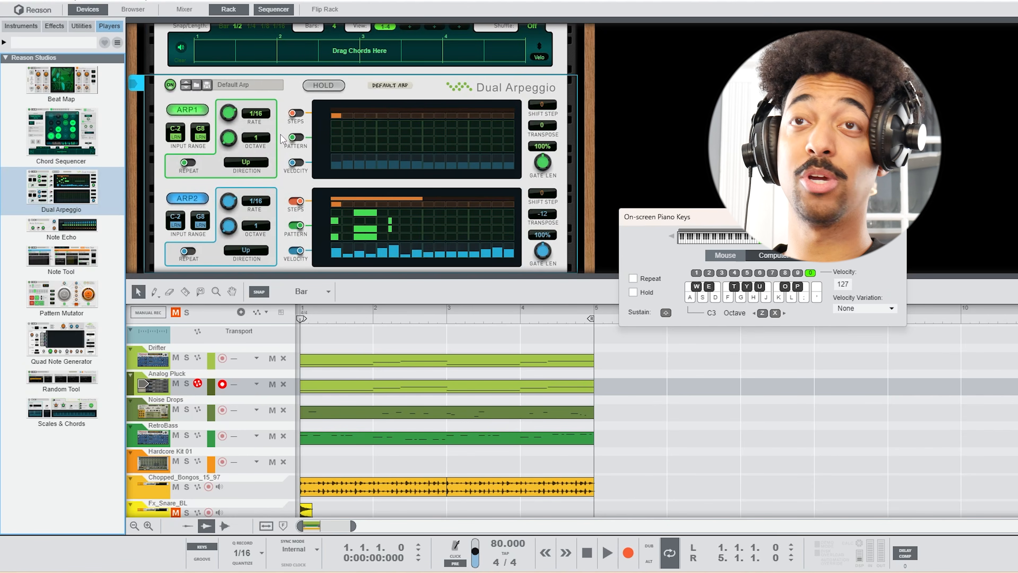
{"action": "key", "text": "f"}
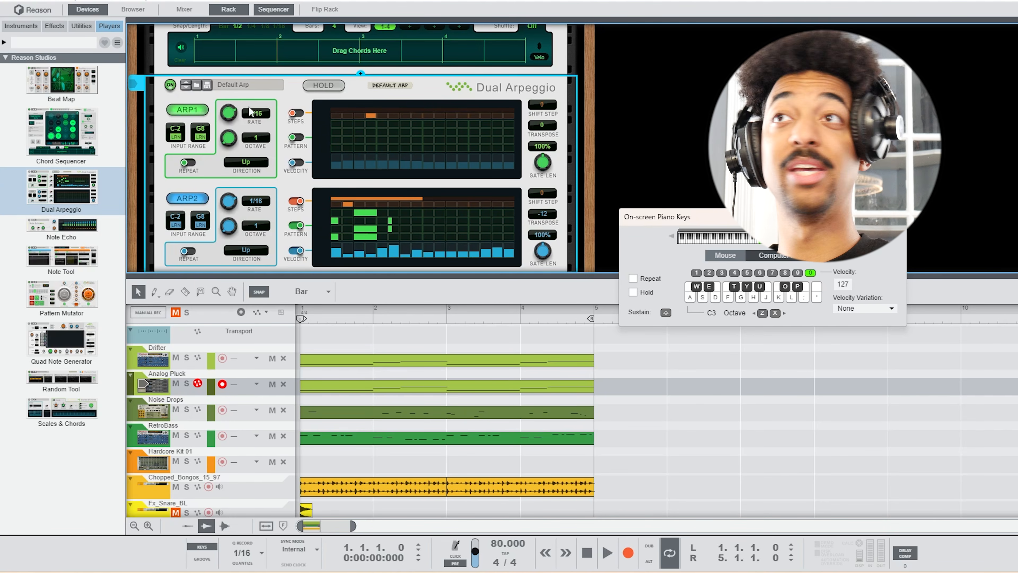
Step: Load the Starpeggio -FP patch into the Dual Arpeggio player
{"action": "left_click", "coordinate": [196, 85]}
{"action": "scroll", "coordinate": [486, 280], "scroll_direction": "down", "scroll_amount": 10}
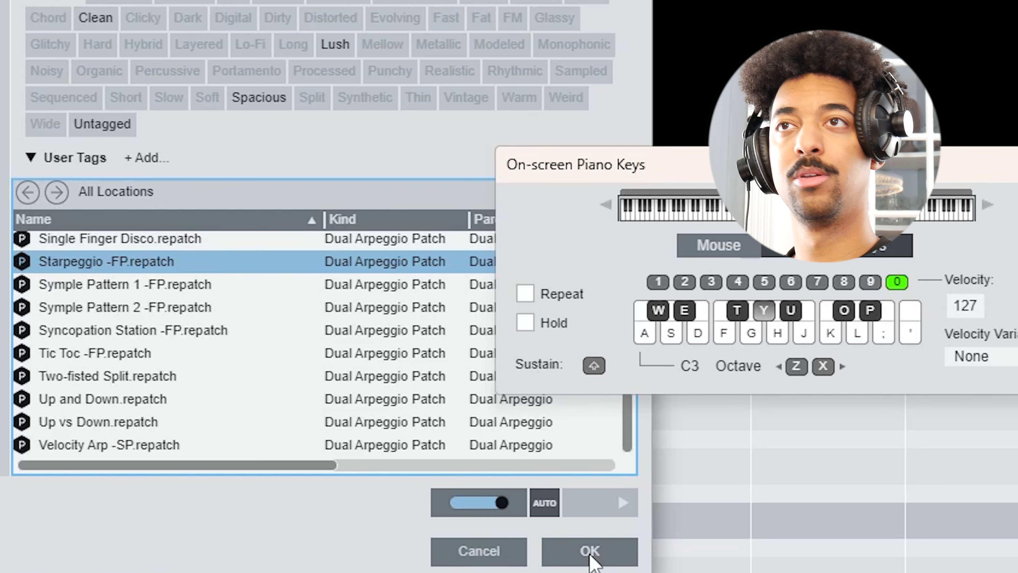
{"action": "left_click", "coordinate": [590, 559]}
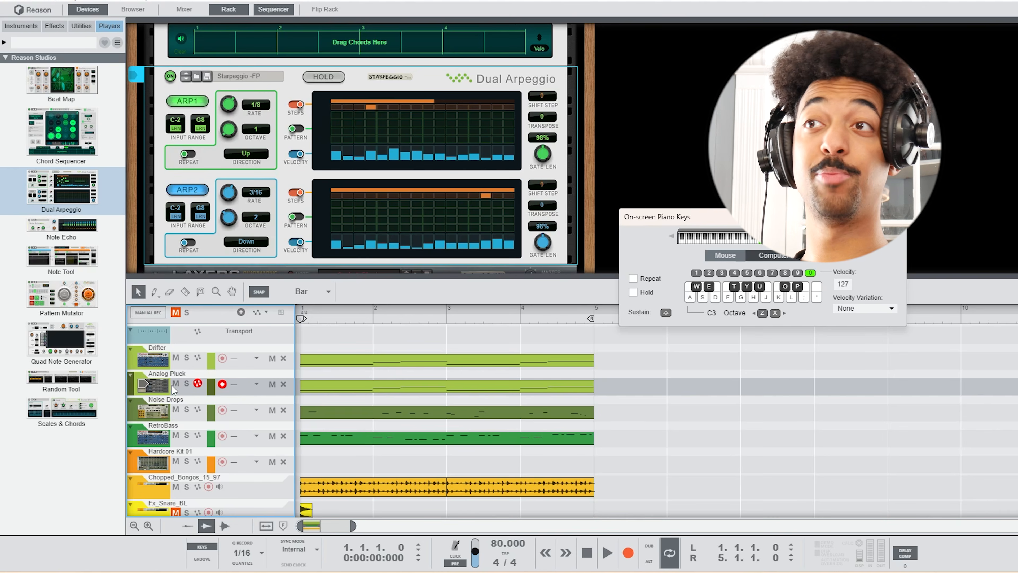
Step: Solo the Analog Pluck and Noise Drops tracks and listen to them during playback
{"action": "left_click", "coordinate": [185, 384]}
{"action": "key", "text": "space"}
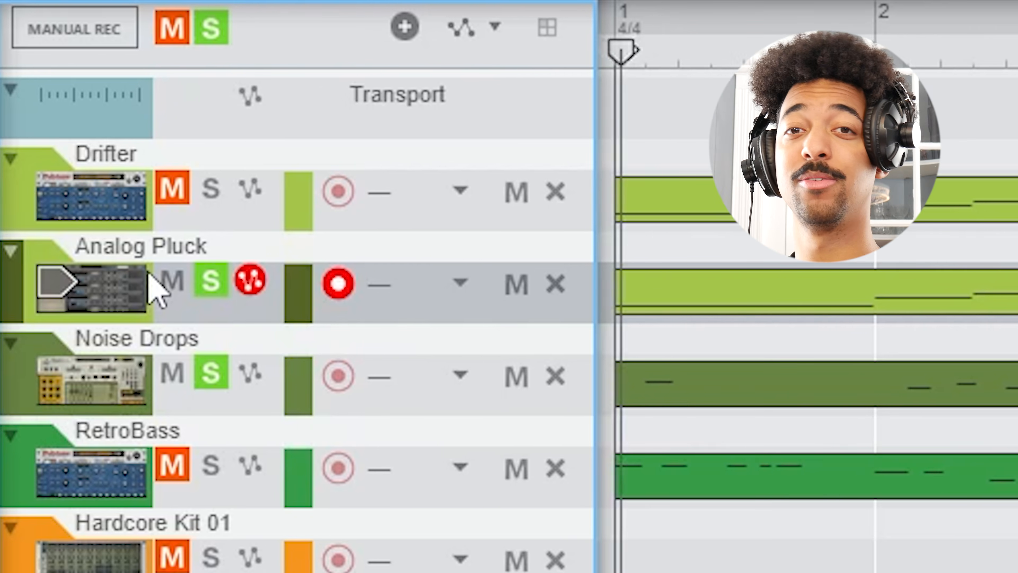
{"action": "key", "text": "space"}
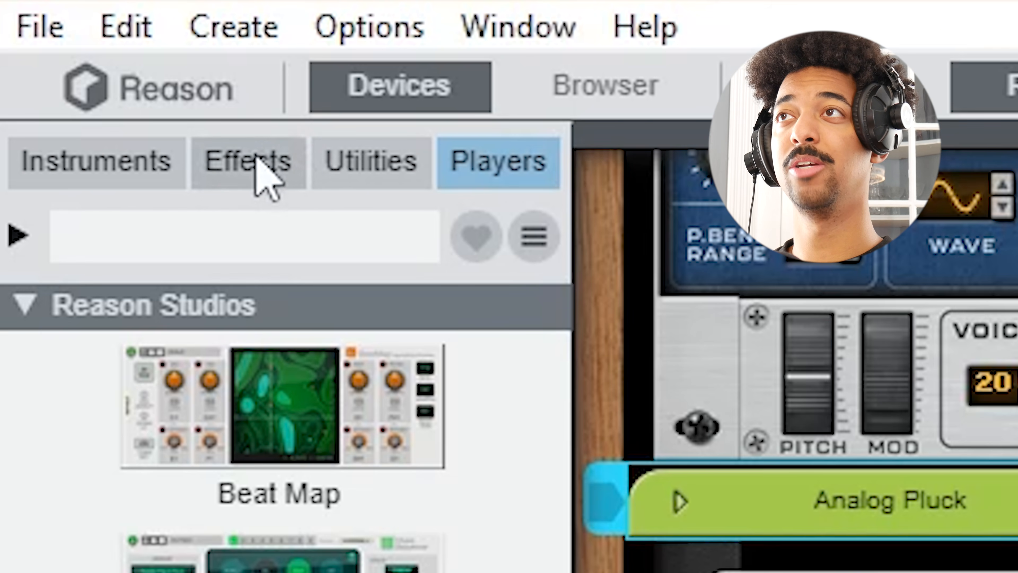
Step: Insert an Osmium Distortion Matrix after the Drifter synth and load a patch combining Saturation, Morph Filter, Bitcrush and Par.EQ
{"action": "scroll", "coordinate": [282, 476], "scroll_direction": "down", "scroll_amount": 10}
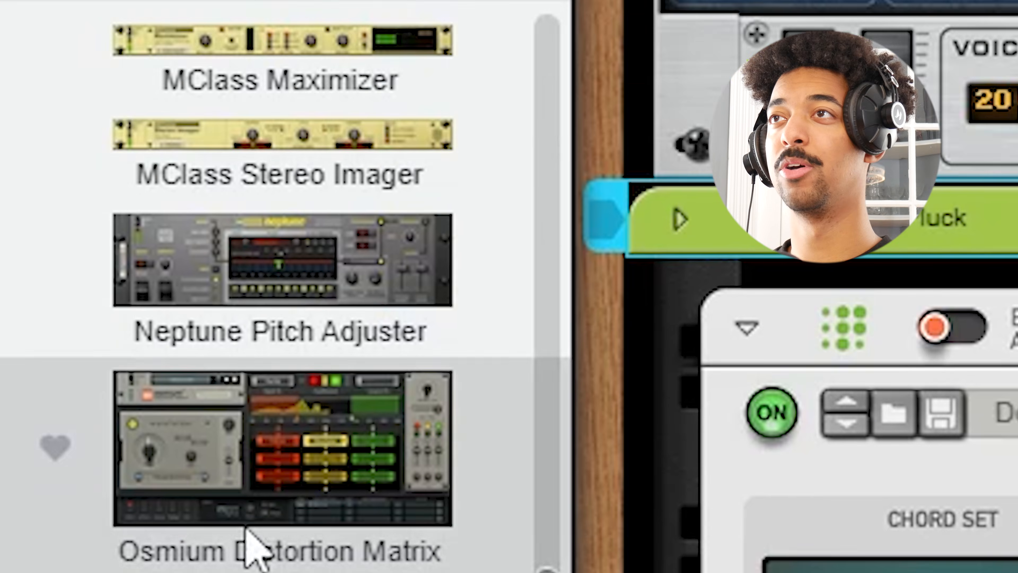
{"action": "scroll", "coordinate": [936, 447], "scroll_direction": "up", "scroll_amount": 5}
{"action": "scroll", "coordinate": [937, 448], "scroll_direction": "down", "scroll_amount": 2}
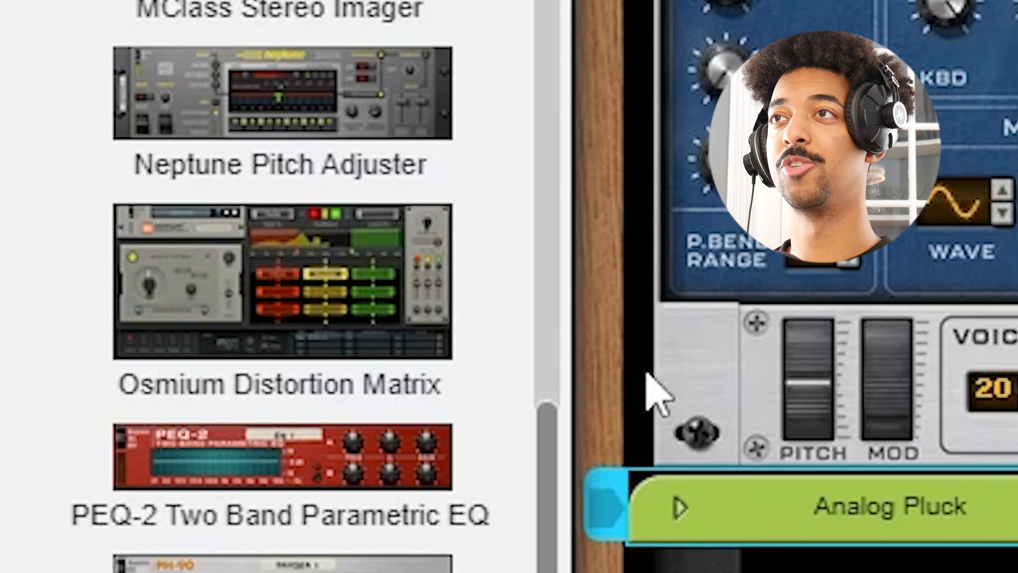
{"action": "left_click_drag", "start_coordinate": [305, 349], "coordinate": [867, 450]}
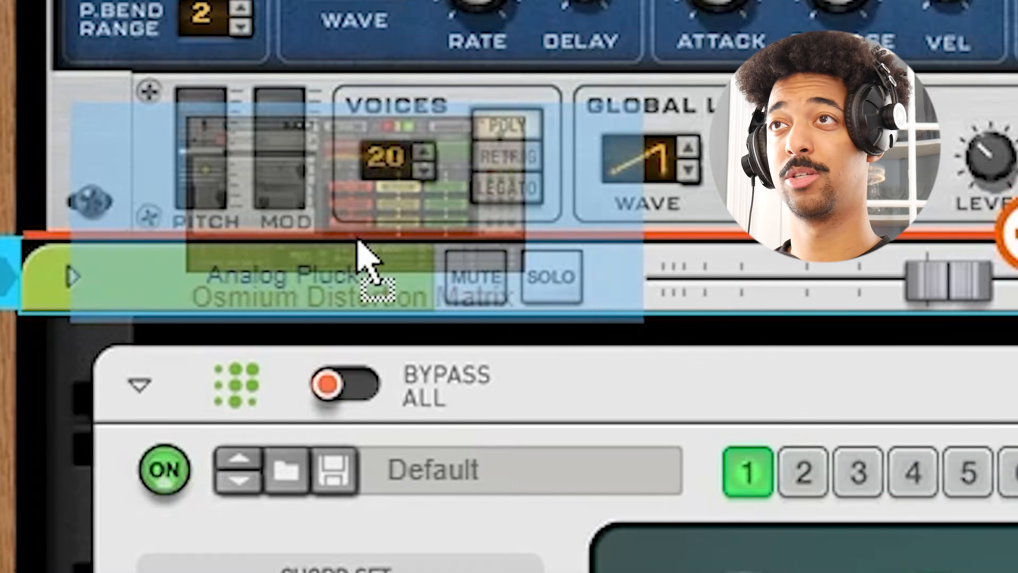
{"action": "left_click_drag", "start_coordinate": [358, 240], "coordinate": [358, 243]}
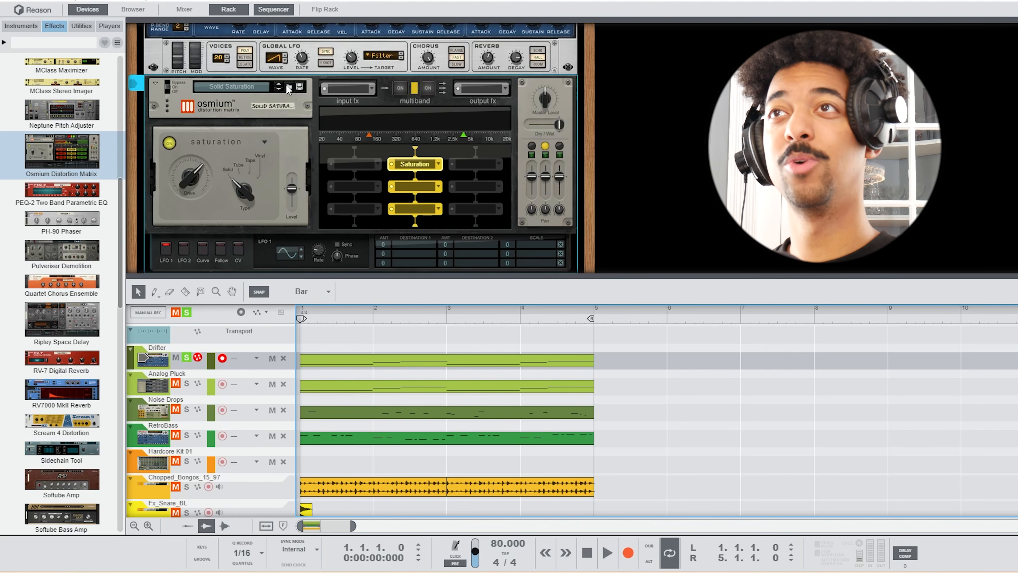
{"action": "left_click", "coordinate": [295, 87]}
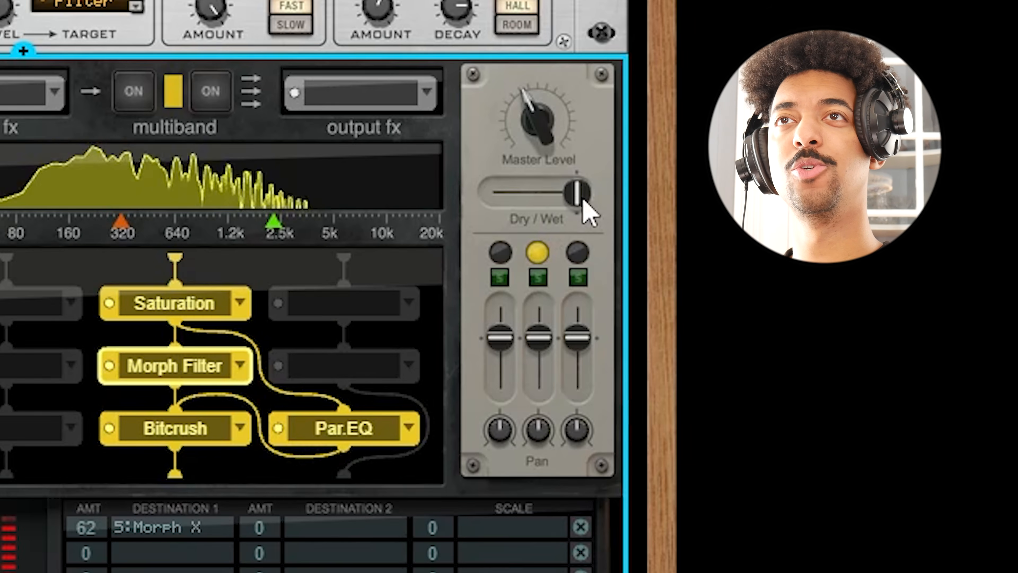
Step: Reduce the dry/wet mix of the Osmium Distortion Matrix to about 7.5 %
{"action": "left_click_drag", "start_coordinate": [568, 153], "coordinate": [559, 156]}
{"action": "left_click_drag", "start_coordinate": [568, 203], "coordinate": [516, 223]}
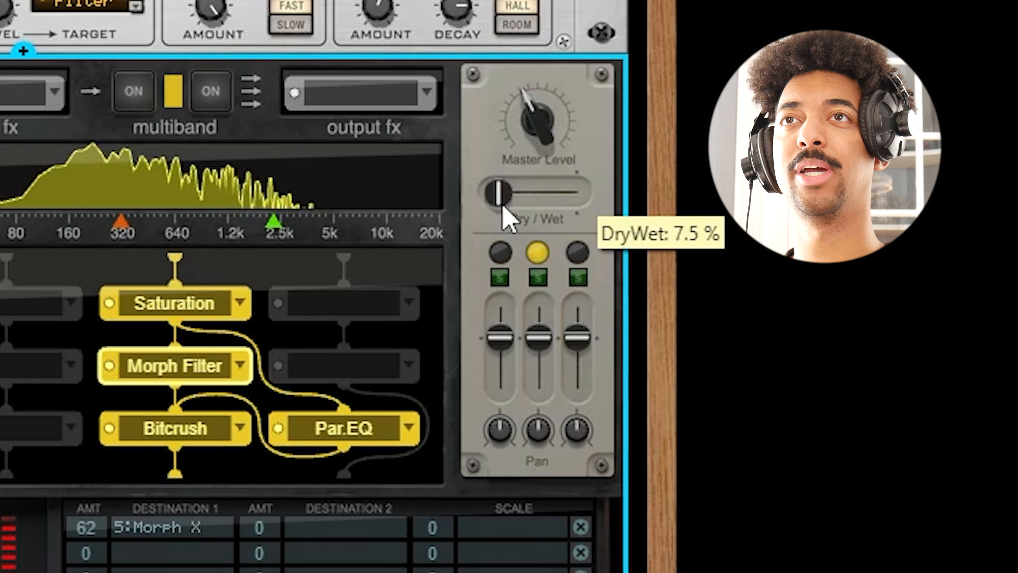
{"action": "left_click_drag", "start_coordinate": [506, 207], "coordinate": [508, 209]}
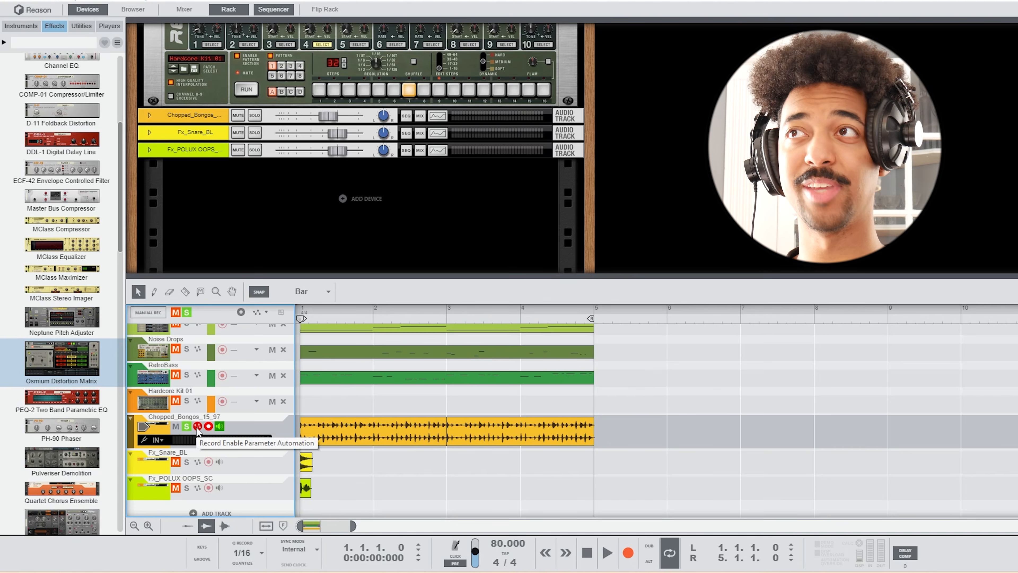
Step: Insert a Sweeper Modulation Effect on the Chopped_Bongos_15_97 audio track
{"action": "scroll", "coordinate": [51, 391], "scroll_direction": "down", "scroll_amount": 5}
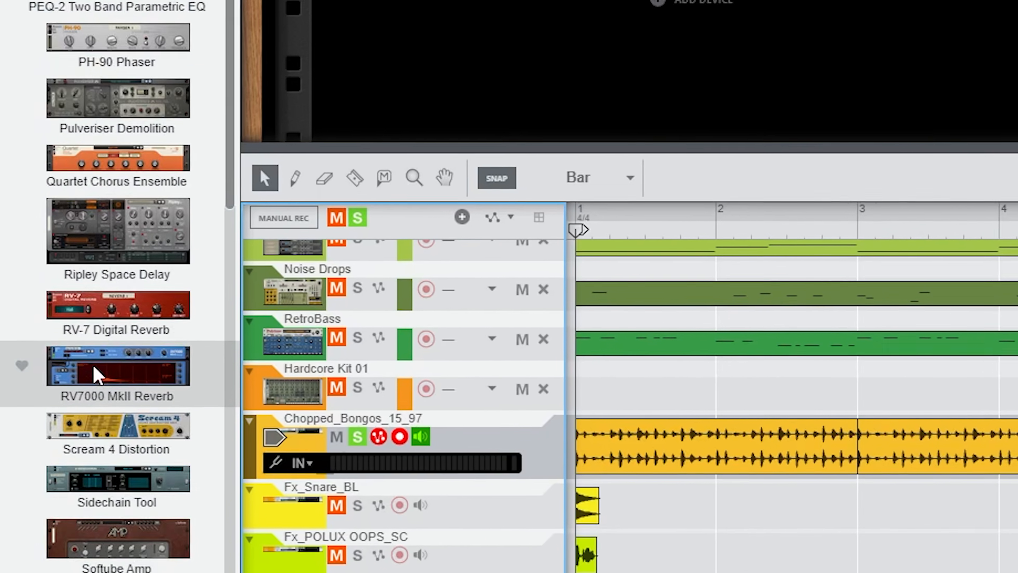
{"action": "scroll", "coordinate": [97, 375], "scroll_direction": "down", "scroll_amount": 5}
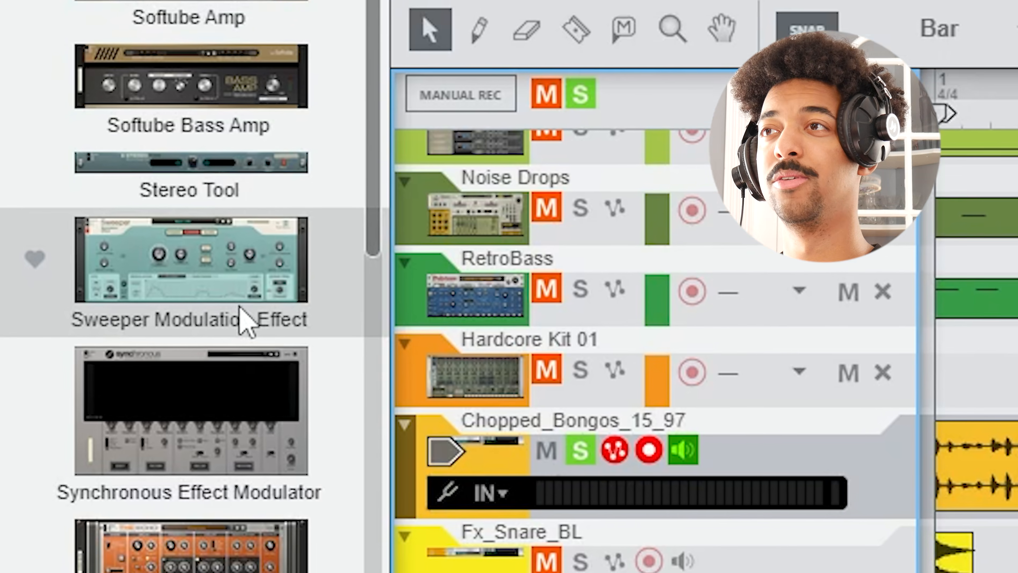
{"action": "left_click_drag", "start_coordinate": [193, 283], "coordinate": [345, 197]}
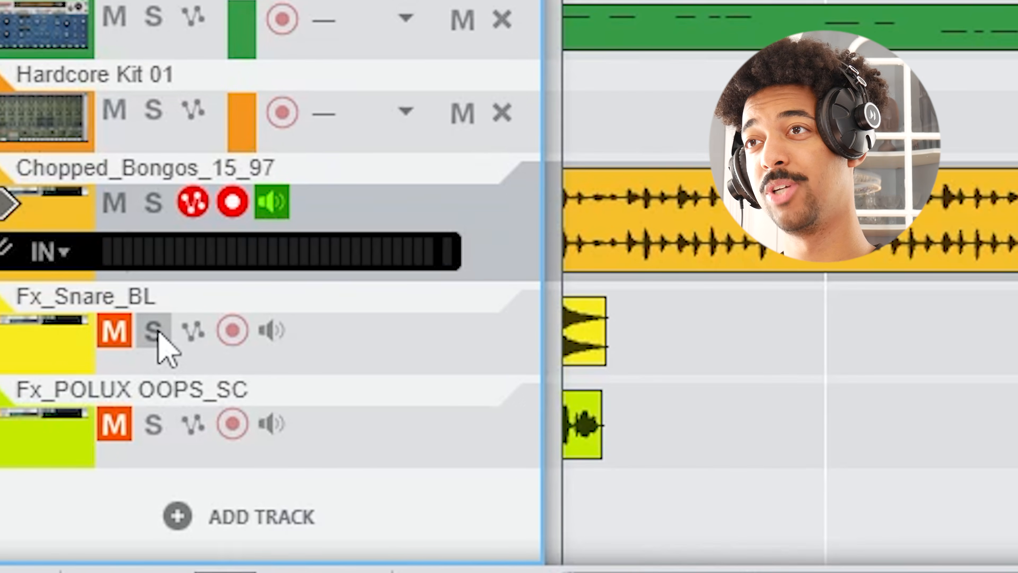
Step: Solo the Fx_Snare_BL track for listening and insert The Echo delay on it
{"action": "left_click", "coordinate": [154, 330]}
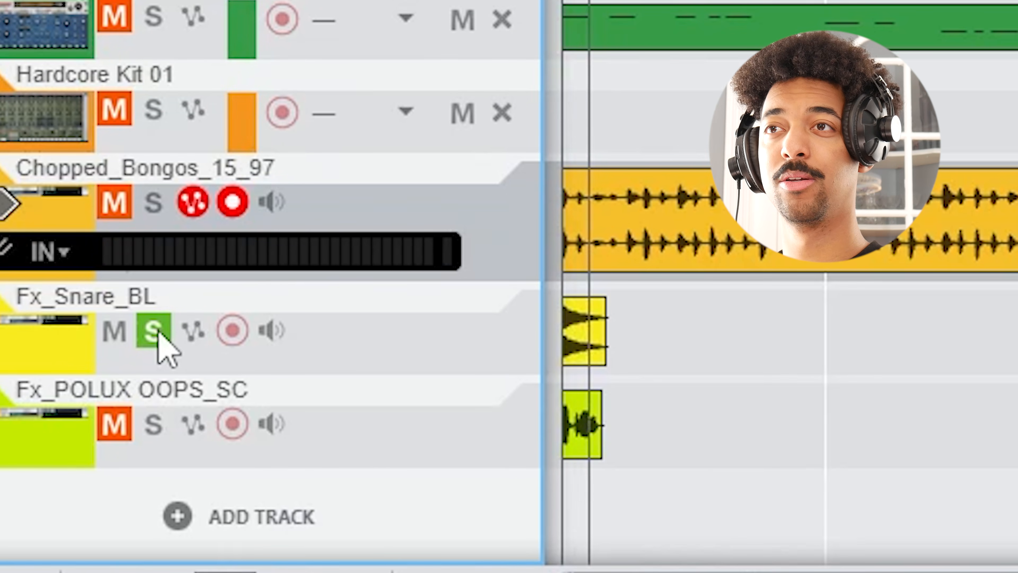
{"action": "left_click", "coordinate": [154, 435]}
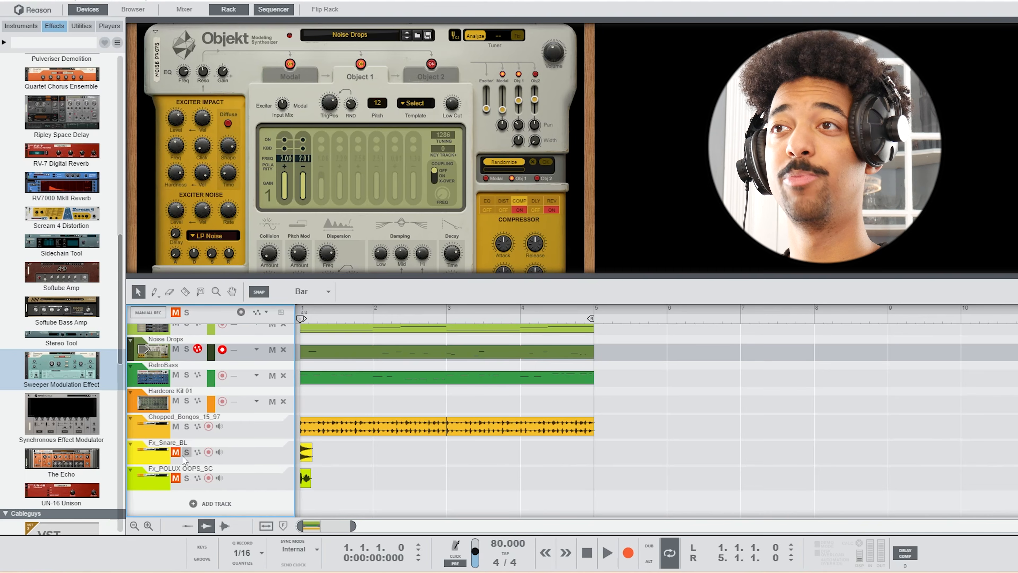
{"action": "left_click", "coordinate": [238, 455]}
{"action": "scroll", "coordinate": [59, 290], "scroll_direction": "up", "scroll_amount": 6}
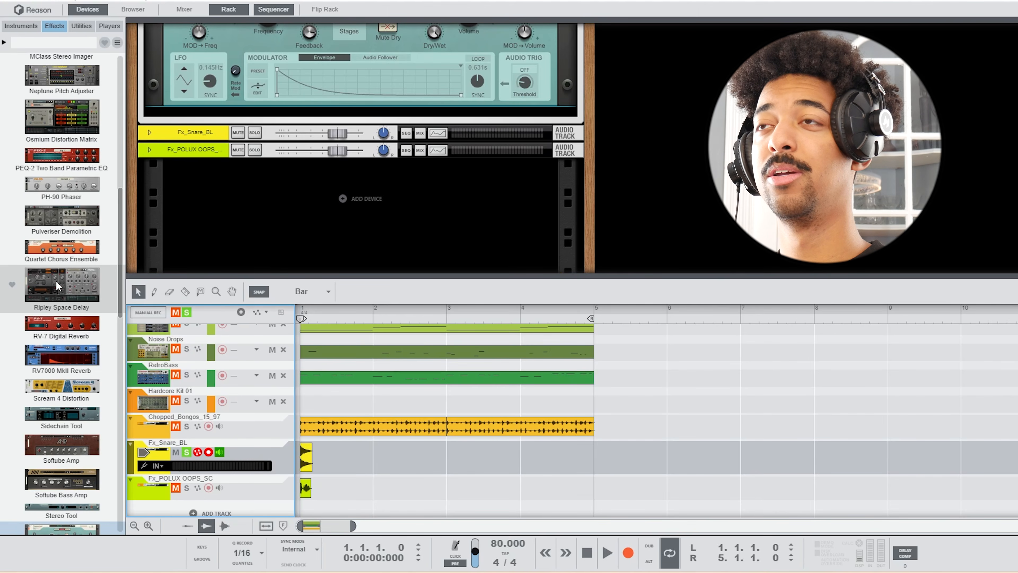
{"action": "scroll", "coordinate": [59, 290], "scroll_direction": "up", "scroll_amount": 6}
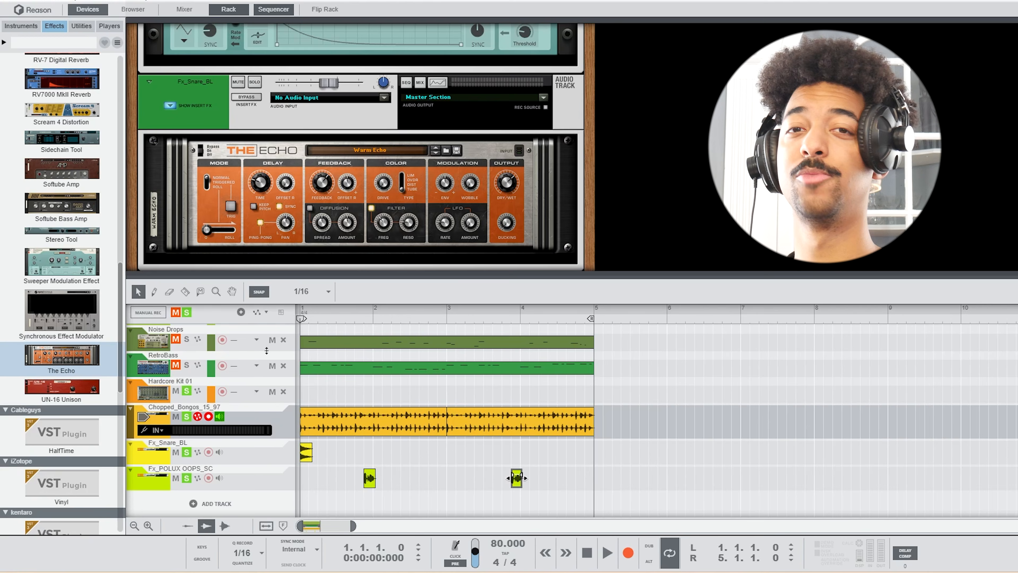
{"action": "scroll", "coordinate": [434, 157], "scroll_direction": "down", "scroll_amount": 2}
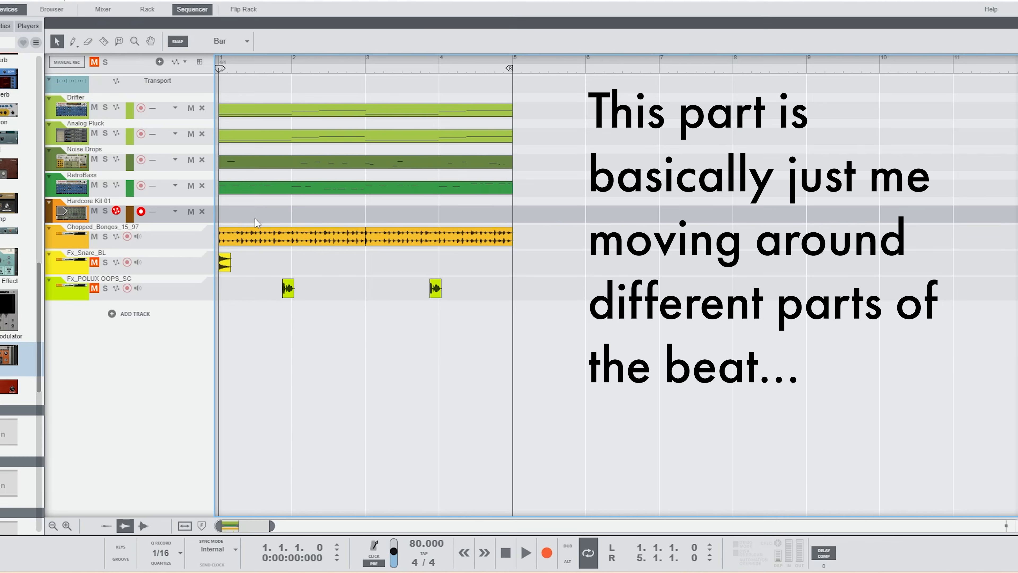
Step: Bounce the Hardcore Kit 01 drum pattern clip to its own audio track
{"action": "left_click_drag", "start_coordinate": [257, 220], "coordinate": [304, 219]}
{"action": "right_click", "coordinate": [301, 217]}
{"action": "left_click", "coordinate": [368, 336]}
{"action": "left_click", "coordinate": [95, 211]}
Step: Shift all clips except the Drifter clip to start at bar 5, keeping Drifter at bar 1, and clear all track mutes
{"action": "left_click_drag", "start_coordinate": [281, 61], "coordinate": [280, 24]}
{"action": "left_click_drag", "start_coordinate": [492, 335], "coordinate": [216, 99]}
{"action": "left_click_drag", "start_coordinate": [248, 113], "coordinate": [432, 112]}
{"action": "left_click_drag", "start_coordinate": [449, 111], "coordinate": [265, 111]}
{"action": "left_click_drag", "start_coordinate": [400, 68], "coordinate": [273, 50]}
{"action": "left_click", "coordinate": [349, 66]}
{"action": "left_click", "coordinate": [94, 62]}
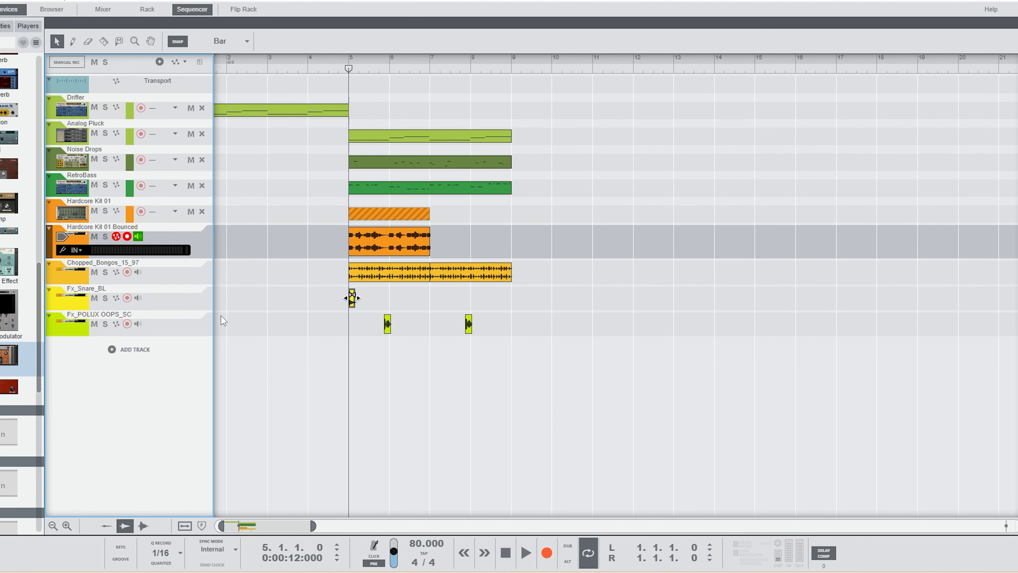
Step: Duplicate the Drifter clip to bar 5, the whole section starting at bar 5 to bar 9, and the bounced drum clip to bar 7
{"action": "left_click_drag", "start_coordinate": [288, 114], "coordinate": [451, 115]}
{"action": "left_click_drag", "start_coordinate": [353, 100], "coordinate": [477, 325]}
{"action": "key", "text": "ctrl+c"}
{"action": "key", "text": "ctrl+v"}
{"action": "left_click_drag", "start_coordinate": [400, 245], "coordinate": [483, 246]}
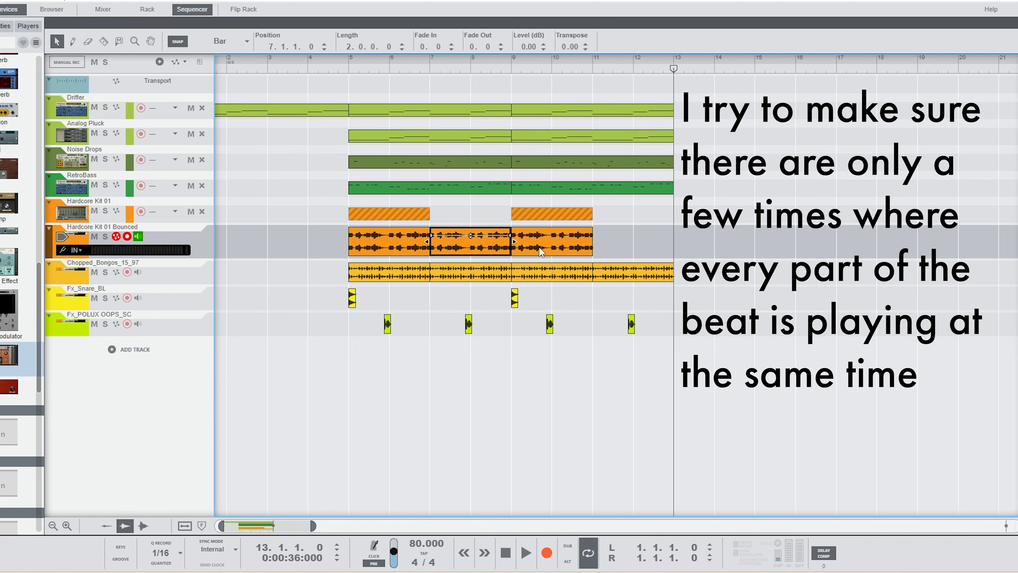
Step: Delete the Fx_Snare_BL clip at bar 9, the first two Fx_POLUX OOPS_SC clips and the Analog Pluck clip at bar 5
{"action": "left_click_drag", "start_coordinate": [463, 287], "coordinate": [545, 295]}
{"action": "key", "text": "Delete"}
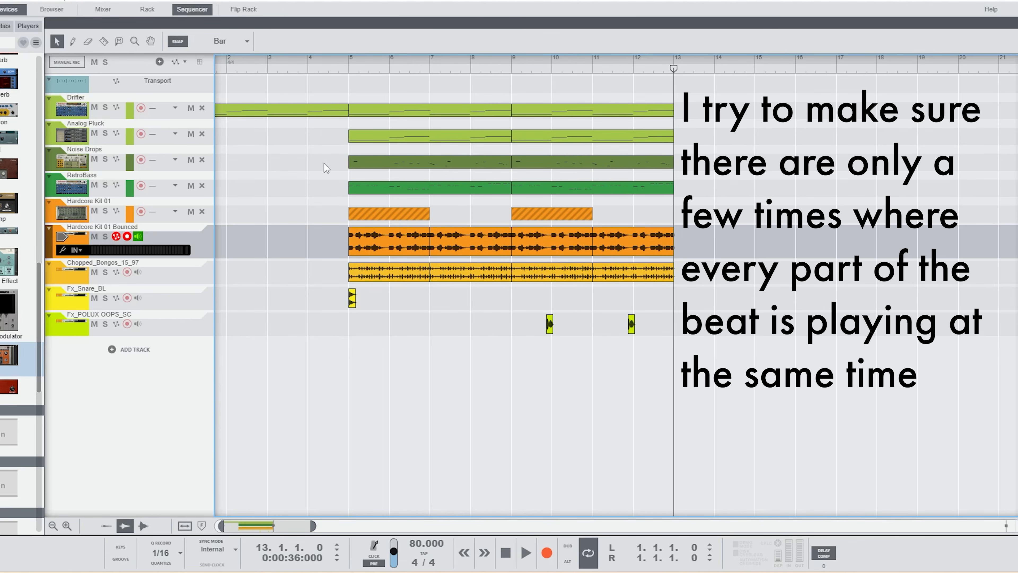
{"action": "left_click", "coordinate": [411, 136]}
{"action": "key", "text": "Delete"}
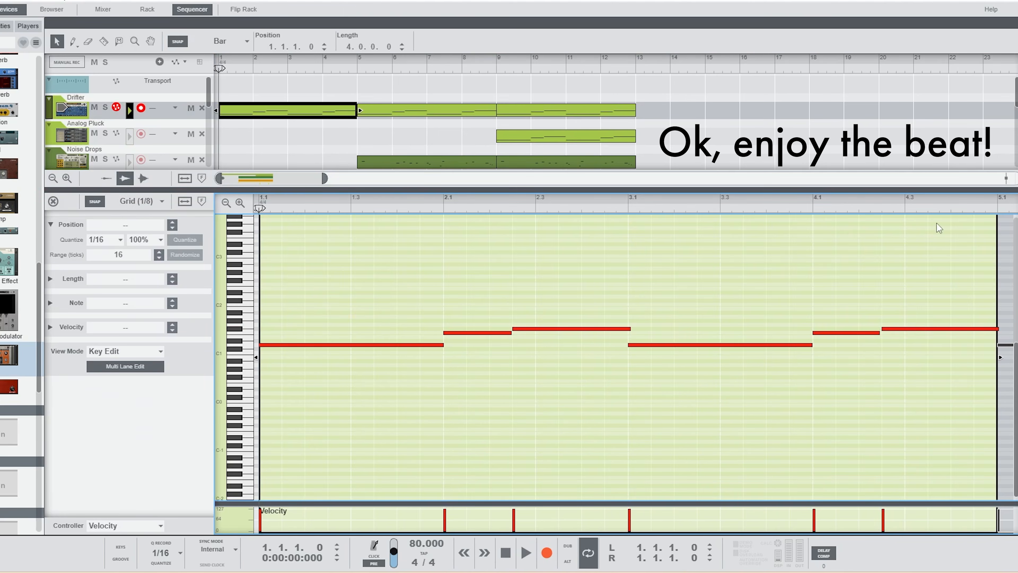